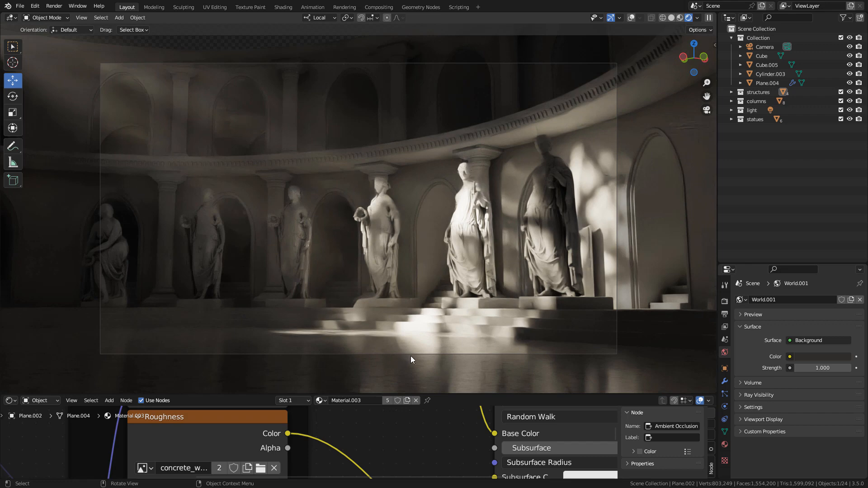
Examine the curved arcade and its statues from outside the camera view in solid shading with overlays shown
{"action": "left_click", "coordinate": [671, 18]}
{"action": "middle_click_drag", "start_coordinate": [512, 226], "coordinate": [511, 121]}
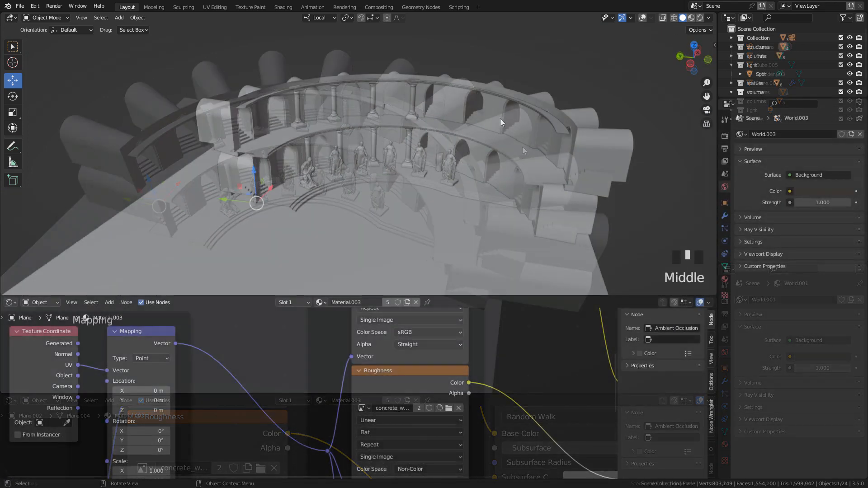
{"action": "left_click", "coordinate": [642, 18]}
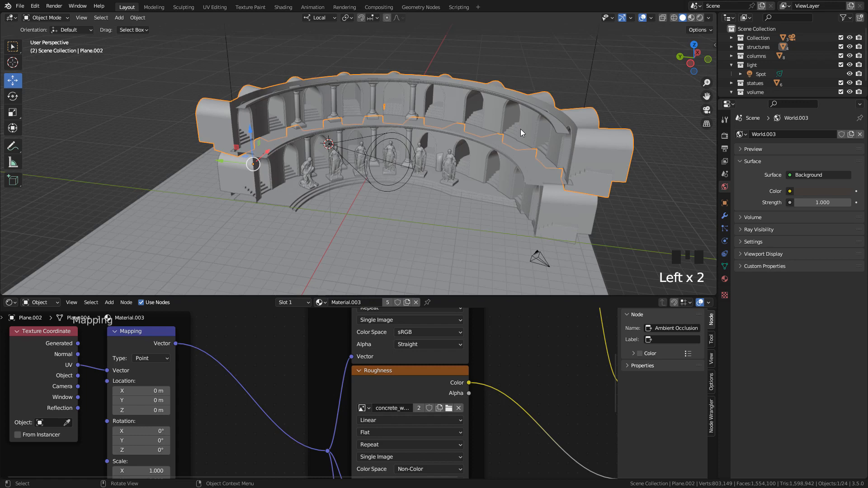
{"action": "middle_click_drag", "start_coordinate": [521, 162], "coordinate": [480, 172]}
{"action": "scroll", "coordinate": [487, 170], "scroll_direction": "up", "scroll_amount": 4}
{"action": "left_click", "coordinate": [472, 170]}
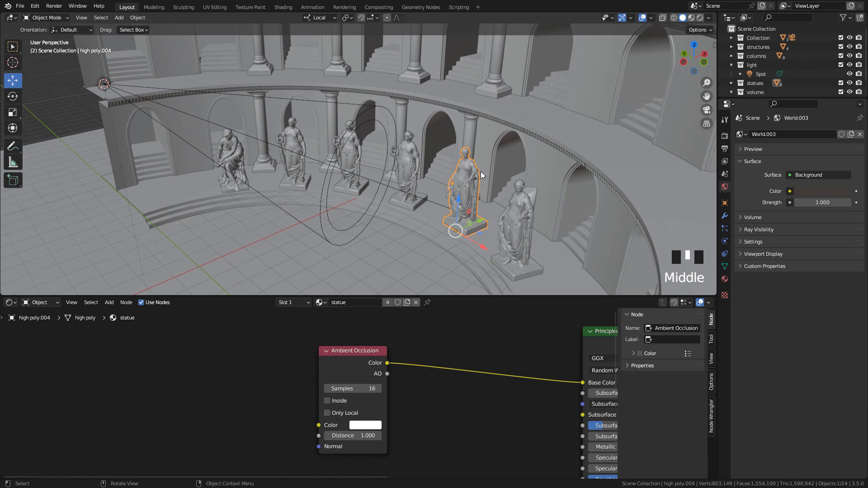
{"action": "middle_click_drag", "start_coordinate": [484, 169], "coordinate": [477, 160]}
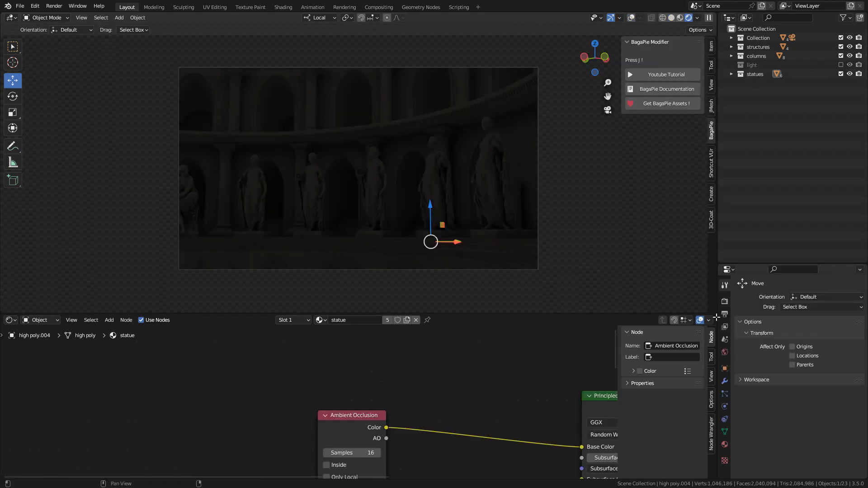
Review the Cycles render engine, sampling and denoising settings for both viewport and final render
{"action": "left_click", "coordinate": [725, 302]}
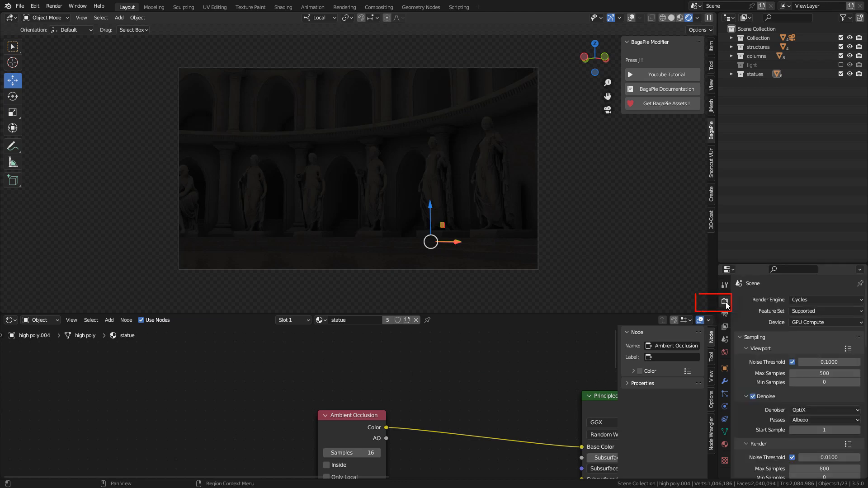
{"action": "left_click", "coordinate": [800, 300]}
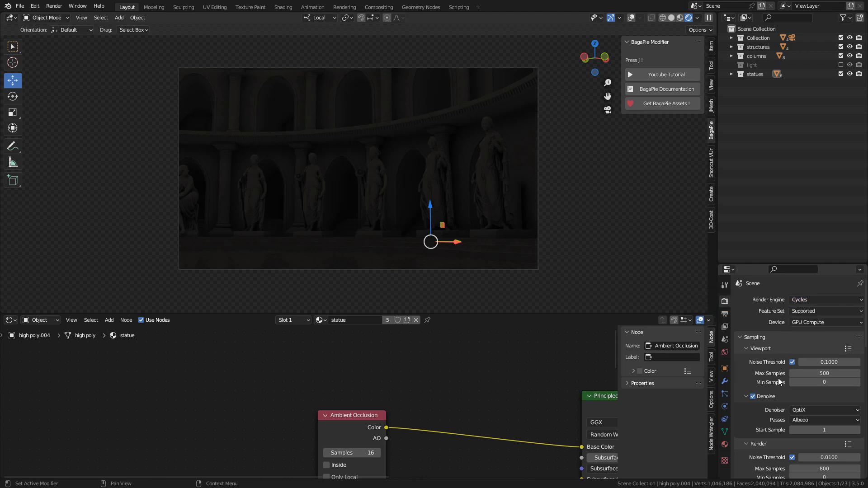
{"action": "left_click", "coordinate": [752, 397]}
{"action": "left_click", "coordinate": [752, 396]}
{"action": "scroll", "coordinate": [795, 408], "scroll_direction": "down", "scroll_amount": 3}
{"action": "scroll", "coordinate": [776, 373], "scroll_direction": "down", "scroll_amount": 1}
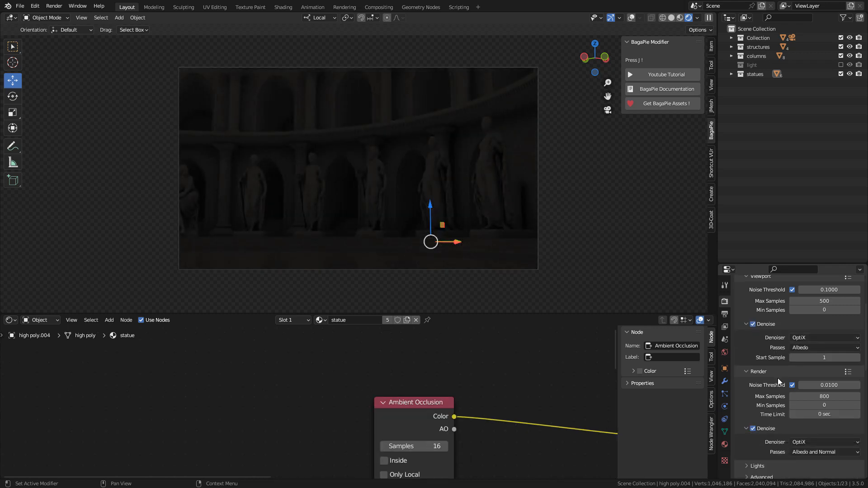
{"action": "left_click", "coordinate": [752, 429]}
{"action": "left_click", "coordinate": [752, 428]}
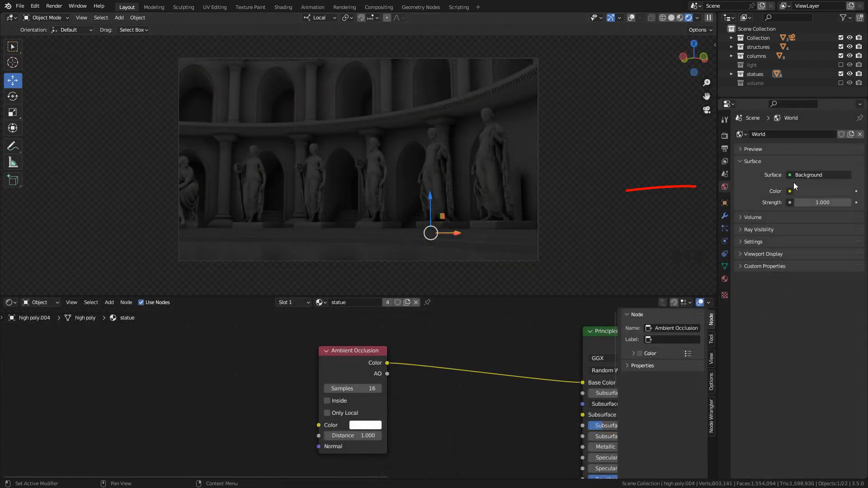
Darken the world background colour to a value of 0.020 with a slight warm tint, and set its strength to 0.880
{"action": "left_click", "coordinate": [816, 191]}
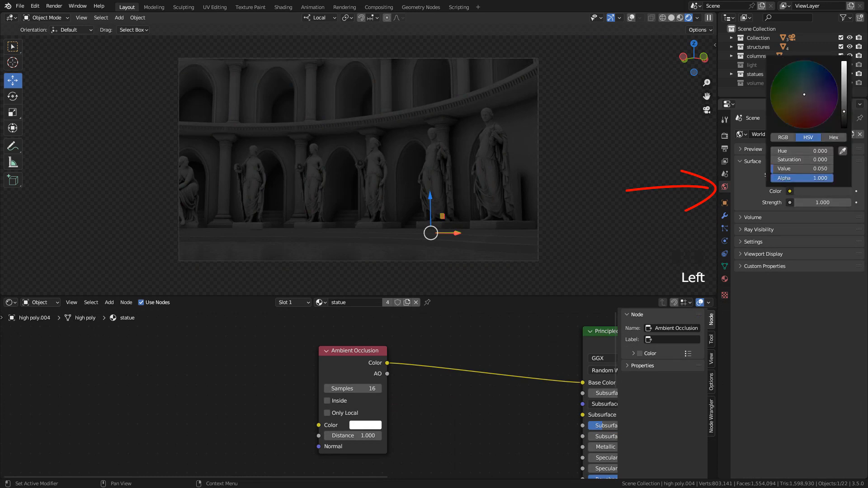
{"action": "left_click_drag", "start_coordinate": [842, 112], "coordinate": [843, 128]}
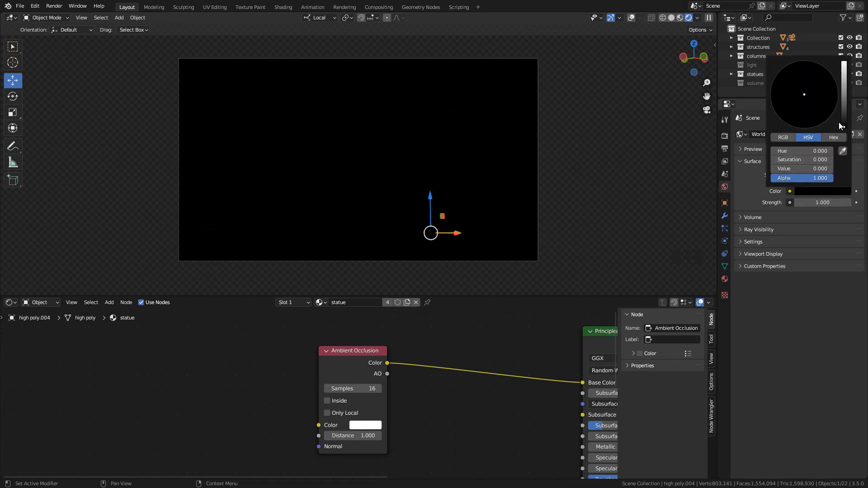
{"action": "left_click", "coordinate": [843, 118]}
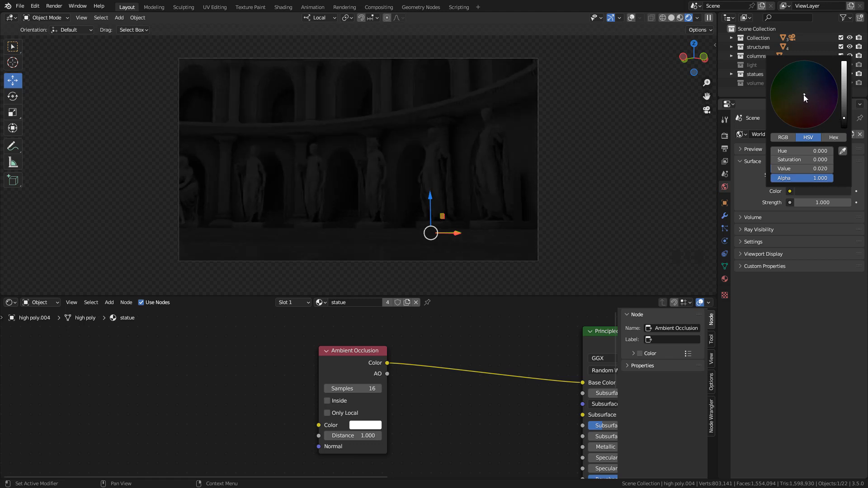
{"action": "left_click_drag", "start_coordinate": [803, 94], "coordinate": [802, 96]}
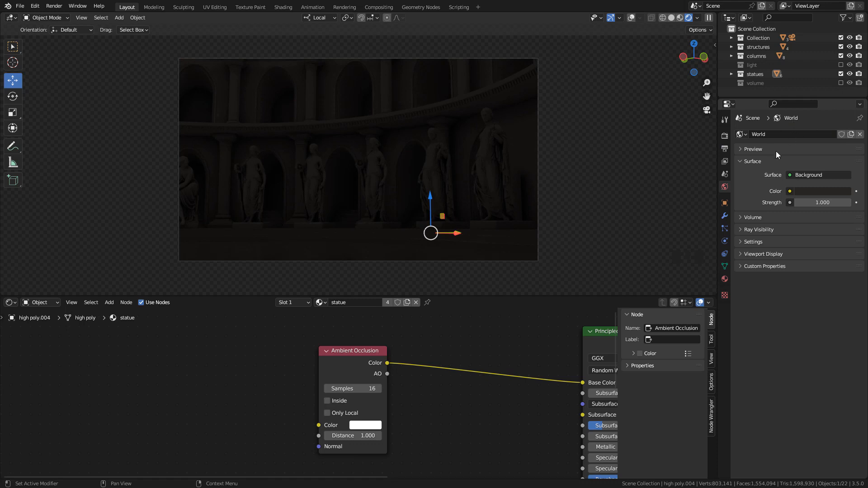
{"action": "left_click", "coordinate": [822, 202]}
{"action": "mouse_move", "coordinate": [821, 202]}
{"action": "left_mouse_down"}
{"action": "mouse_move", "coordinate": [813, 203]}
{"action": "mouse_move", "coordinate": [822, 202]}
{"action": "left_mouse_up"}
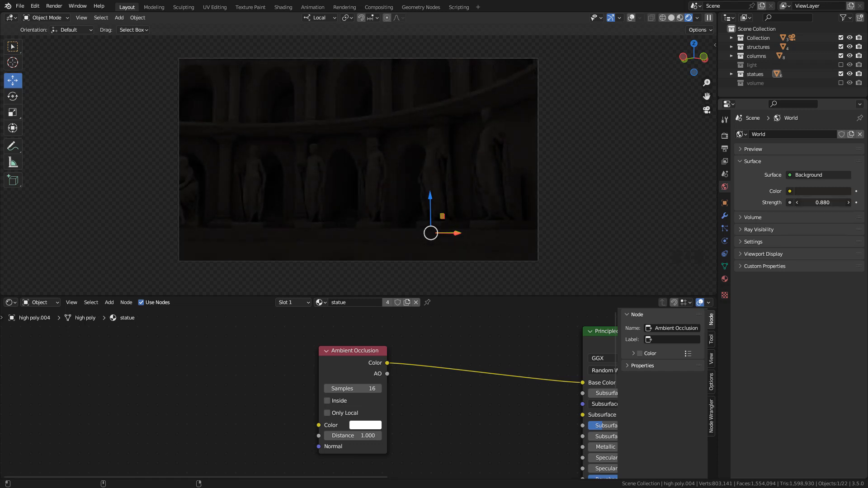
Preview the existing lighting by briefly enabling the light collection, and exclude it again
{"action": "left_click", "coordinate": [840, 65]}
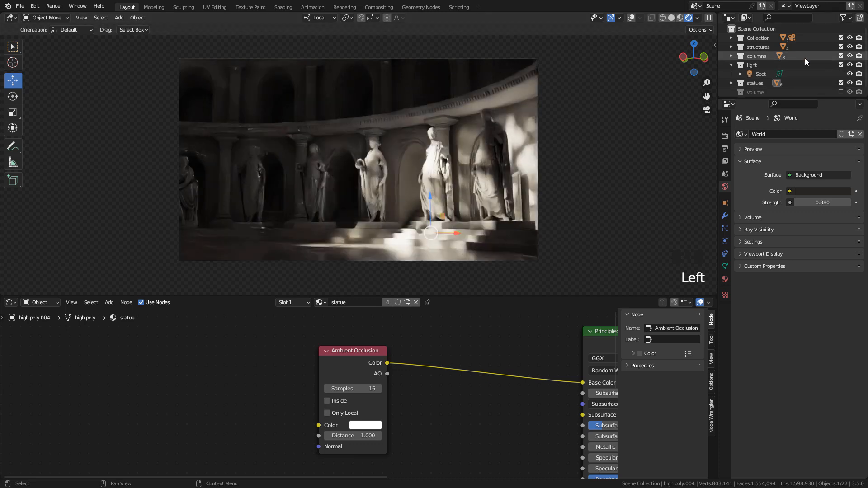
{"action": "left_click", "coordinate": [840, 65]}
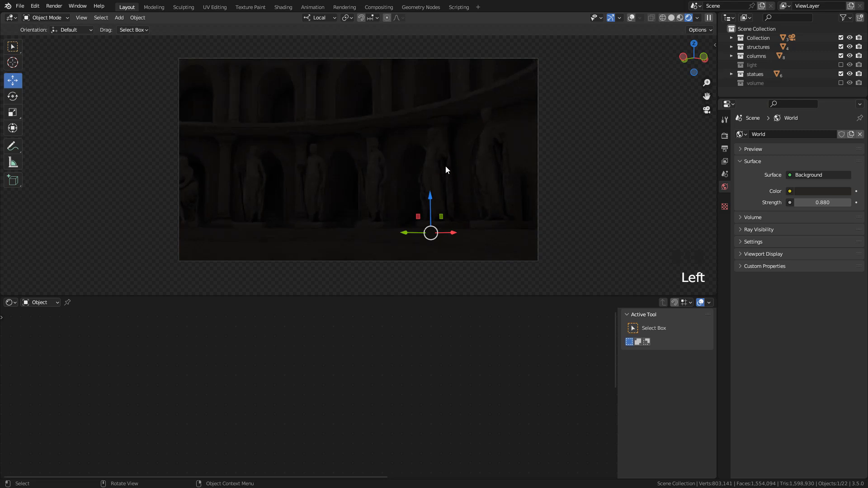
Add a spot light and move it about 2.41 m in X, -1.68 m in Y and -2.59 m in Z
{"action": "key", "text": "shift+a"}
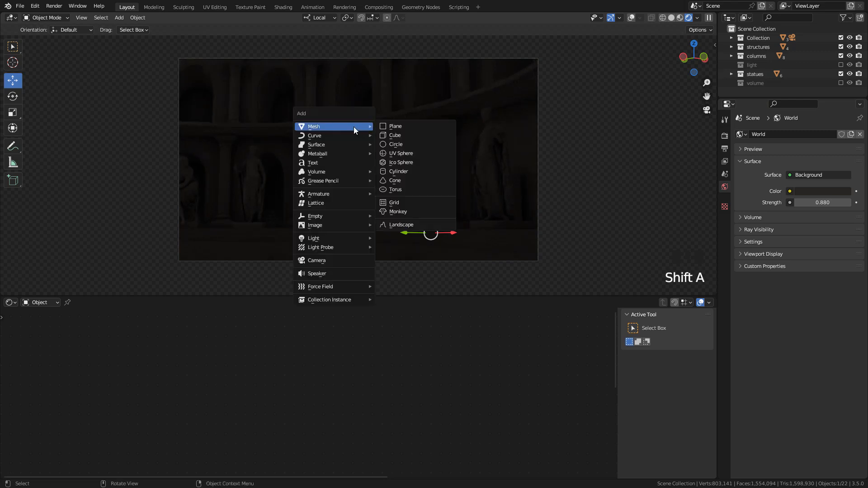
{"action": "mouse_move", "coordinate": [334, 240]}
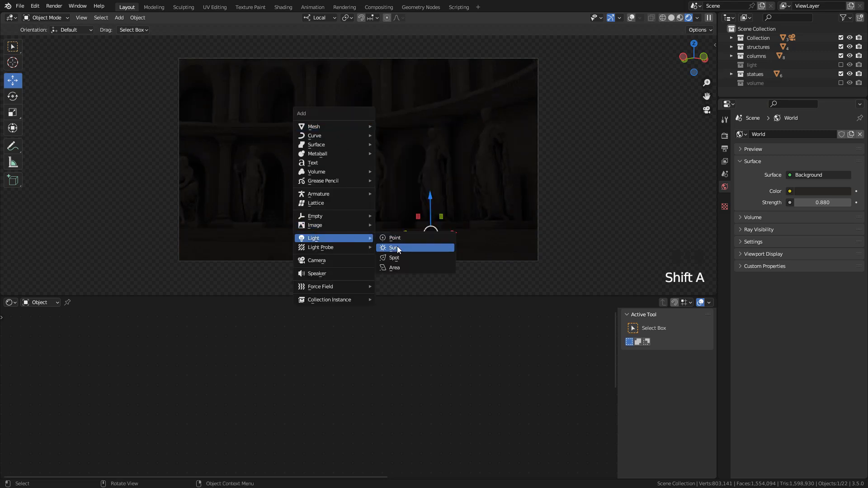
{"action": "left_click", "coordinate": [401, 258]}
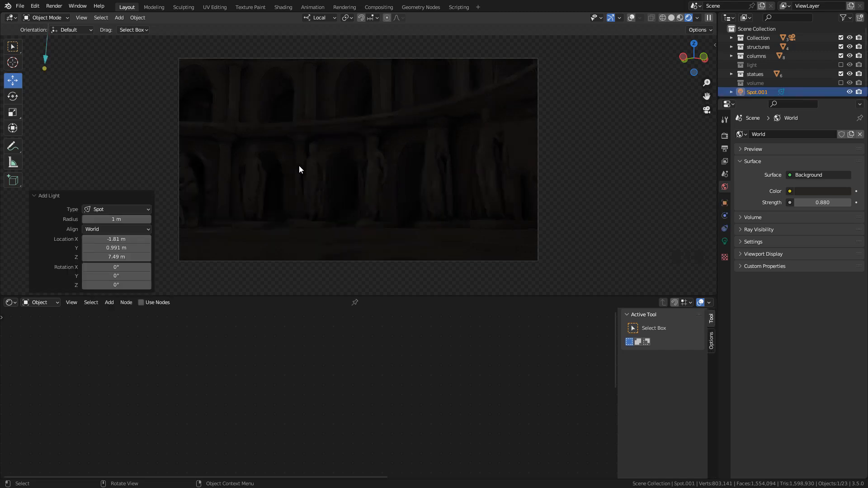
{"action": "key", "text": "g"}
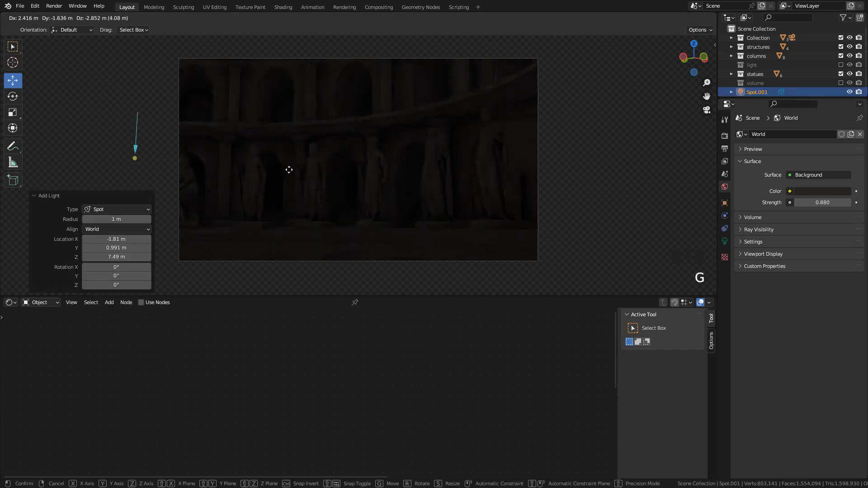
{"action": "left_click", "coordinate": [290, 171]}
Show the viewport overlays and rotate and move the spotlight so it shines from the upper left down across the statues
{"action": "left_click", "coordinate": [631, 18]}
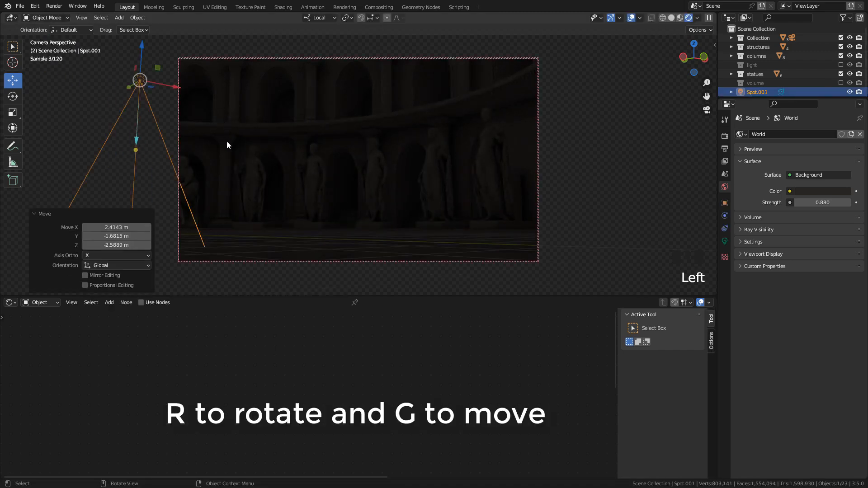
{"action": "key", "text": "r"}
{"action": "left_click", "coordinate": [351, 72]}
{"action": "key", "text": "g"}
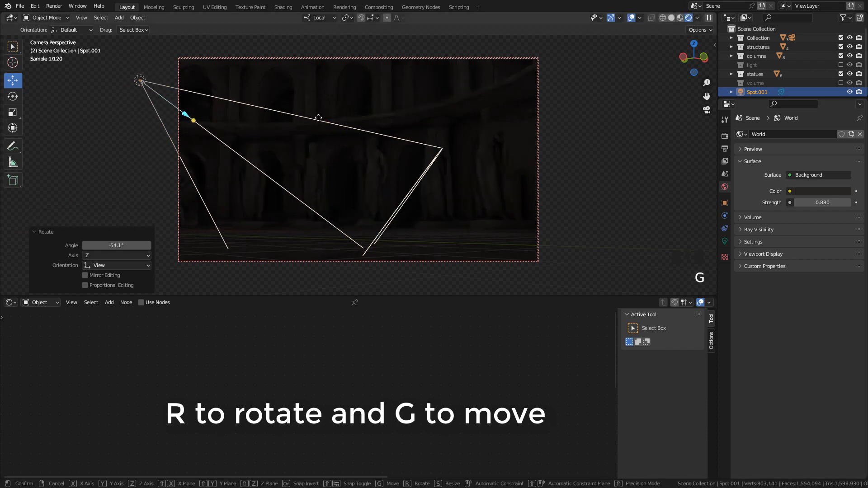
{"action": "left_click", "coordinate": [307, 99]}
{"action": "key", "text": "r"}
{"action": "left_click", "coordinate": [342, 122]}
{"action": "key", "text": "g"}
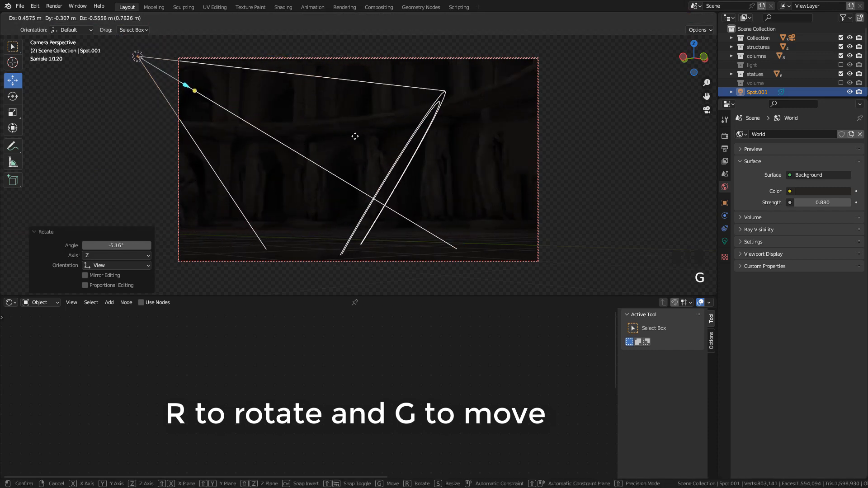
{"action": "left_click", "coordinate": [351, 135]}
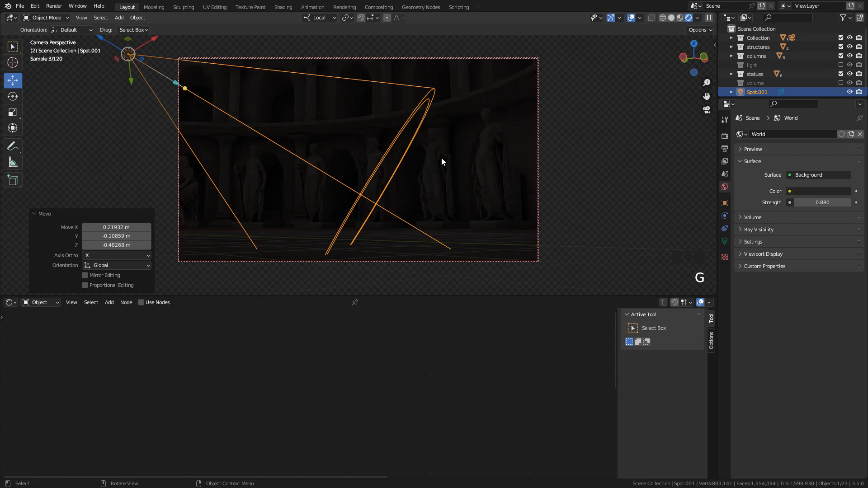
Set the spotlight's power to 8000 W
{"action": "left_click", "coordinate": [724, 240]}
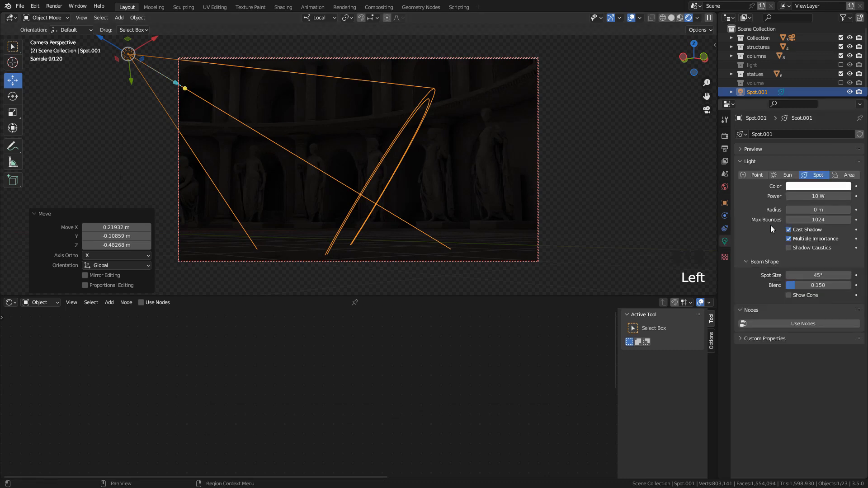
{"action": "left_click_drag", "start_coordinate": [811, 197], "coordinate": [865, 197]}
{"action": "left_click", "coordinate": [802, 196]}
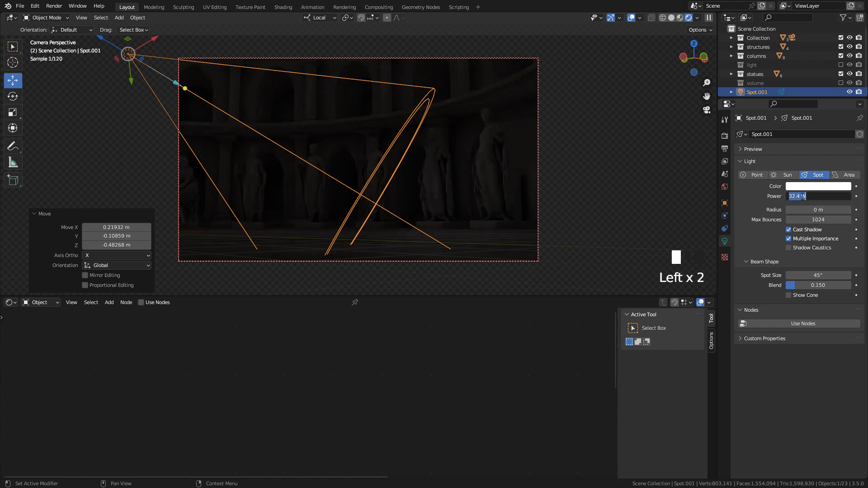
{"action": "type", "text": "8000"}
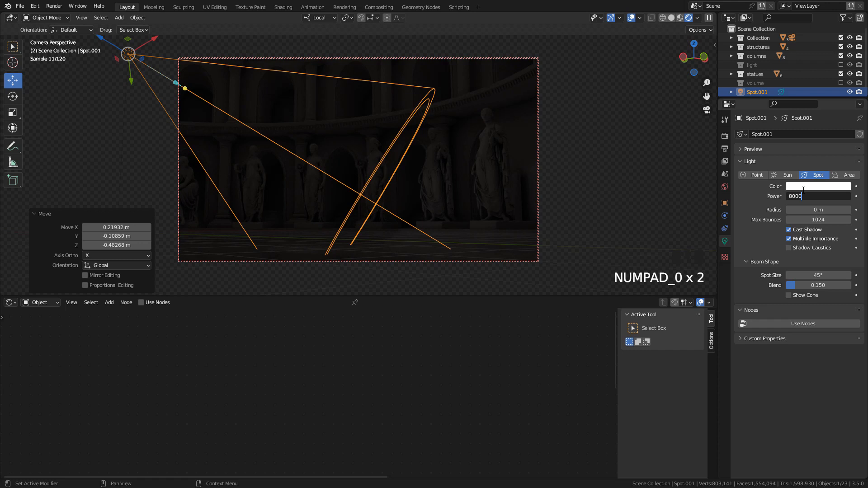
{"action": "key", "text": "KP_Enter"}
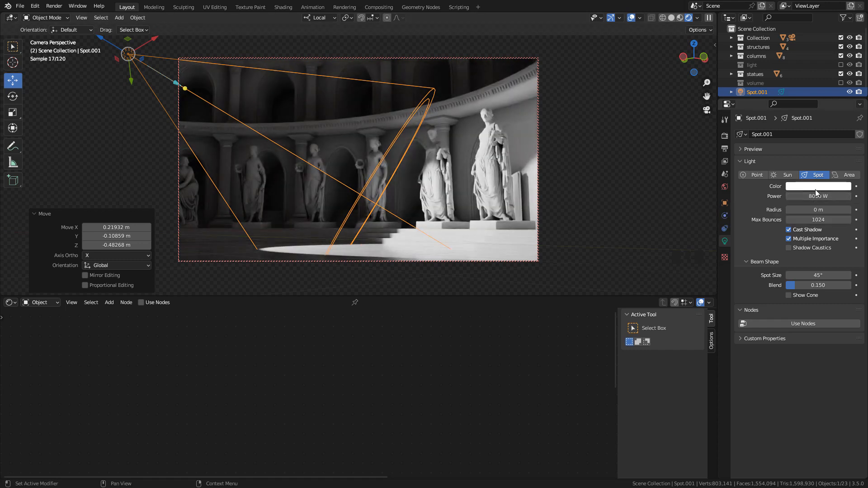
Refine the spotlight's rotation to aim the beam at the nearest statues and steps, finishing with a 35° turn in the view
{"action": "key", "text": "r"}
{"action": "key", "text": "z"}
{"action": "right_click", "coordinate": [392, 126]}
{"action": "key", "text": "r"}
{"action": "key", "text": "y"}
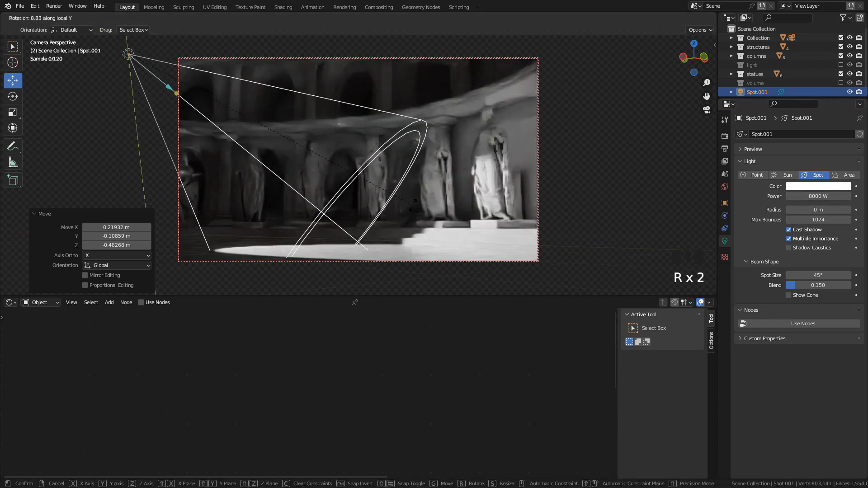
{"action": "left_click", "coordinate": [374, 242]}
{"action": "key", "text": "r"}
{"action": "right_click", "coordinate": [431, 129]}
{"action": "key", "text": "r"}
{"action": "key", "text": "y"}
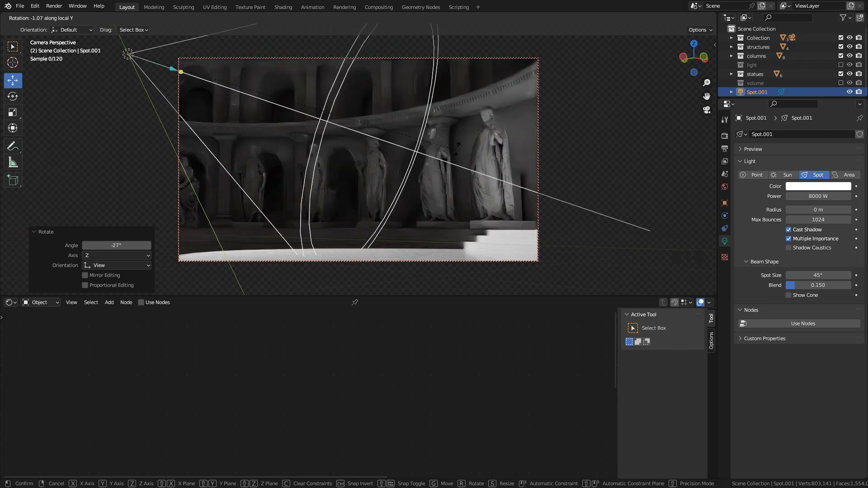
{"action": "left_click", "coordinate": [391, 182]}
{"action": "key", "text": "r"}
{"action": "key", "text": "3"}
{"action": "key", "text": "5"}
{"action": "key", "text": "Return"}
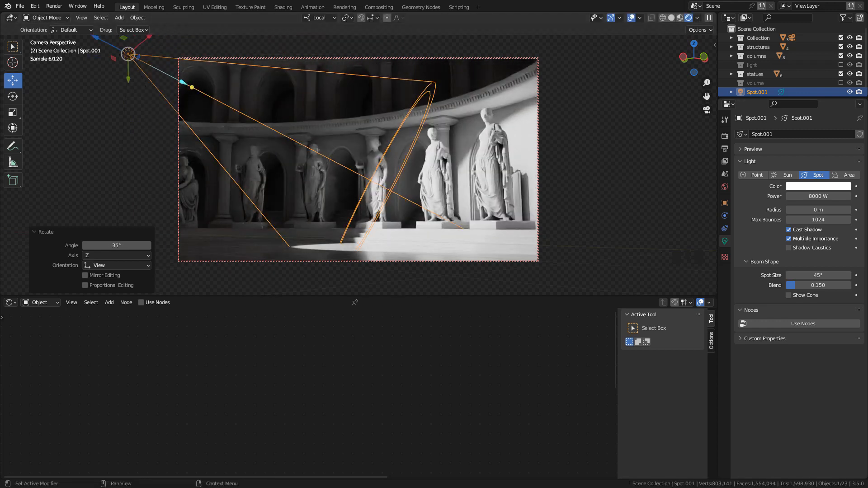
Soften and narrow the spotlight with a 2.67 m radius, a 34.1° spot size and a blend of about 0.70
{"action": "mouse_move", "coordinate": [812, 211]}
{"action": "left_mouse_down"}
{"action": "mouse_move", "coordinate": [843, 210]}
{"action": "mouse_move", "coordinate": [814, 209]}
{"action": "left_mouse_up"}
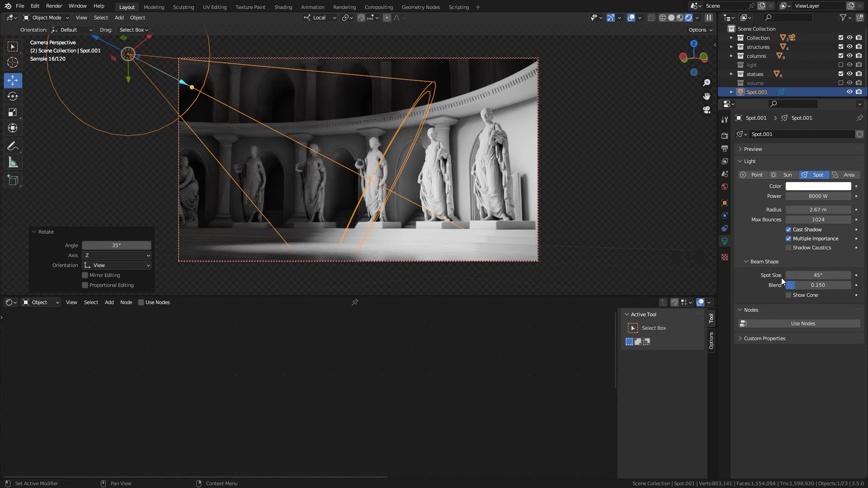
{"action": "left_click_drag", "start_coordinate": [795, 276], "coordinate": [819, 275]}
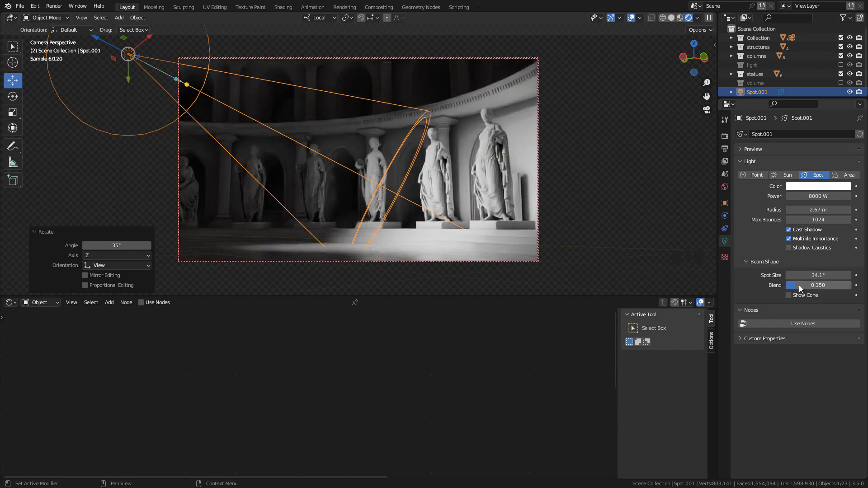
{"action": "left_click_drag", "start_coordinate": [797, 284], "coordinate": [831, 285]}
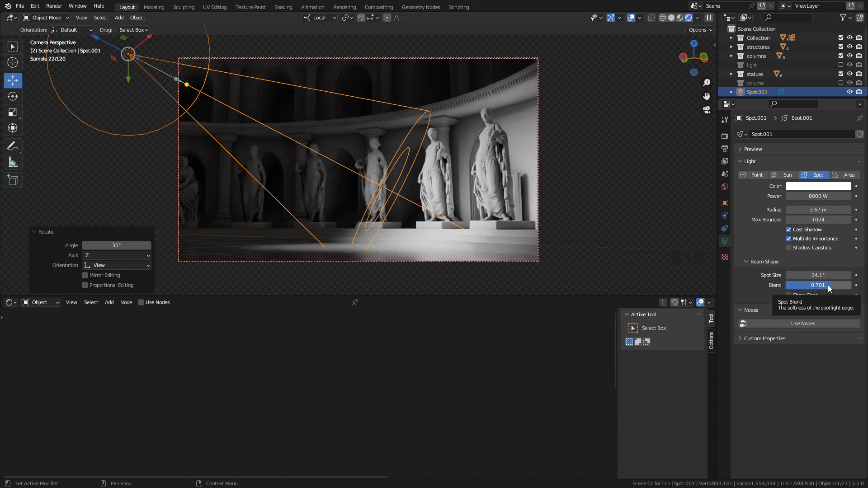
{"action": "mouse_move", "coordinate": [820, 290]}
{"action": "left_mouse_down"}
{"action": "mouse_move", "coordinate": [787, 289]}
{"action": "mouse_move", "coordinate": [809, 285]}
{"action": "left_mouse_up"}
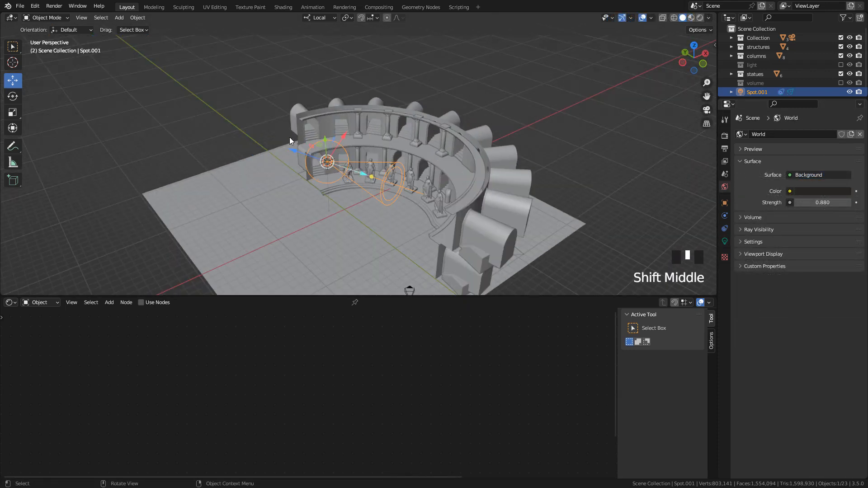
Add a cube and enlarge it by a factor of about 3.9 and again by about 3.1
{"action": "key", "text": "shift+a"}
{"action": "mouse_move", "coordinate": [261, 30]}
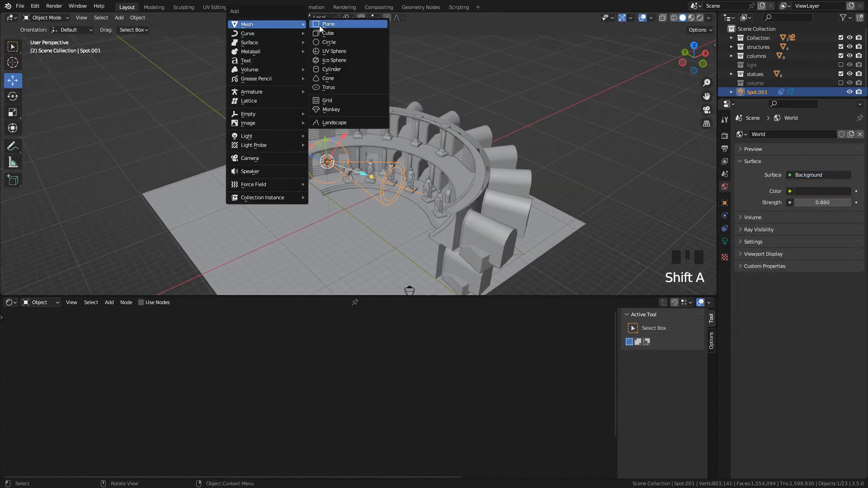
{"action": "left_click", "coordinate": [325, 33]}
{"action": "key", "text": "s"}
{"action": "left_click", "coordinate": [441, 198]}
{"action": "key", "text": "s"}
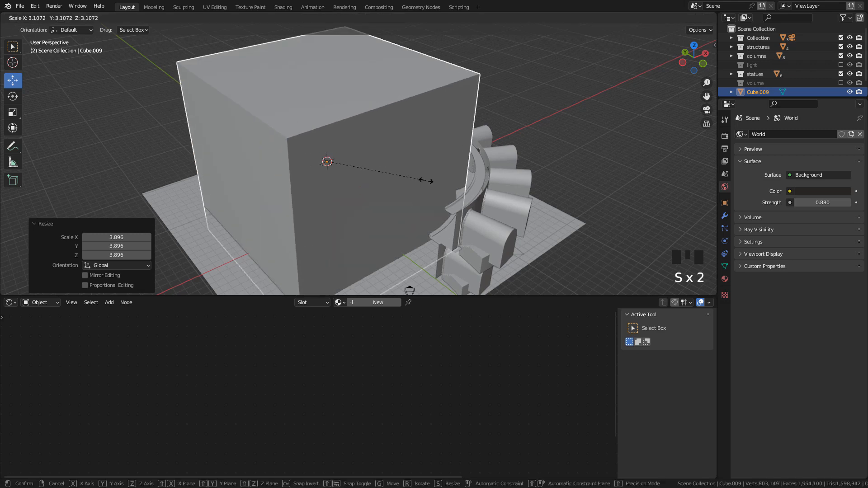
{"action": "left_click", "coordinate": [425, 180]}
{"action": "middle_click_drag", "start_coordinate": [424, 181], "coordinate": [430, 152]}
Move the cube along its Y axis and scale it by about 1.96 so it encloses the hall and camera
{"action": "middle_click_drag", "start_coordinate": [338, 139], "coordinate": [379, 169]}
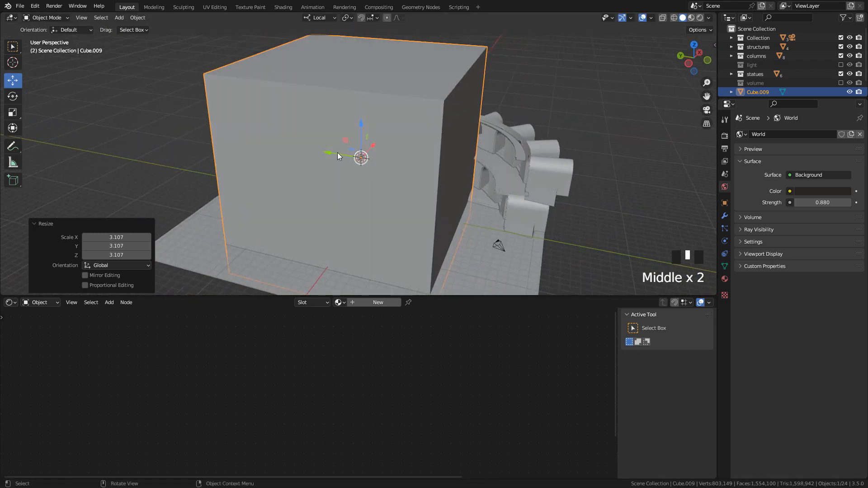
{"action": "left_click_drag", "start_coordinate": [337, 154], "coordinate": [382, 163]}
{"action": "key", "text": "s"}
{"action": "left_click", "coordinate": [482, 188]}
{"action": "middle_click_drag", "start_coordinate": [483, 187], "coordinate": [444, 164]}
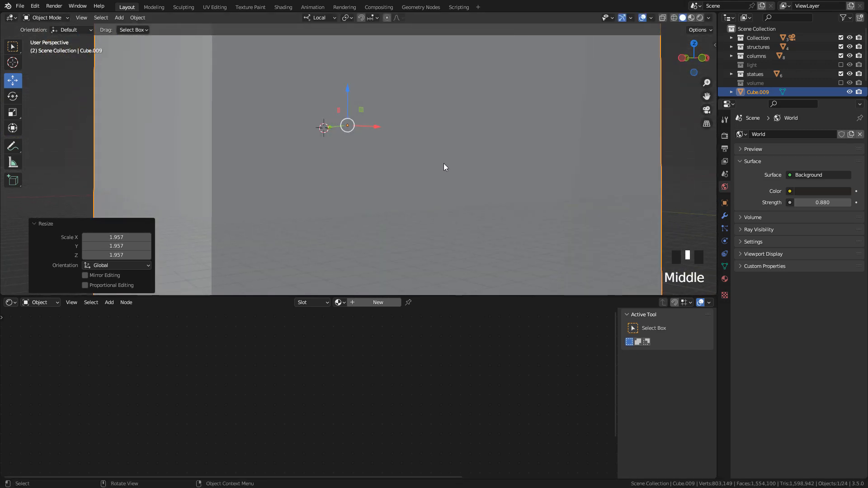
{"action": "scroll", "coordinate": [438, 164], "scroll_direction": "up", "scroll_amount": 6}
Return to the camera view and apply the cube's scale
{"action": "key", "text": "KP_0"}
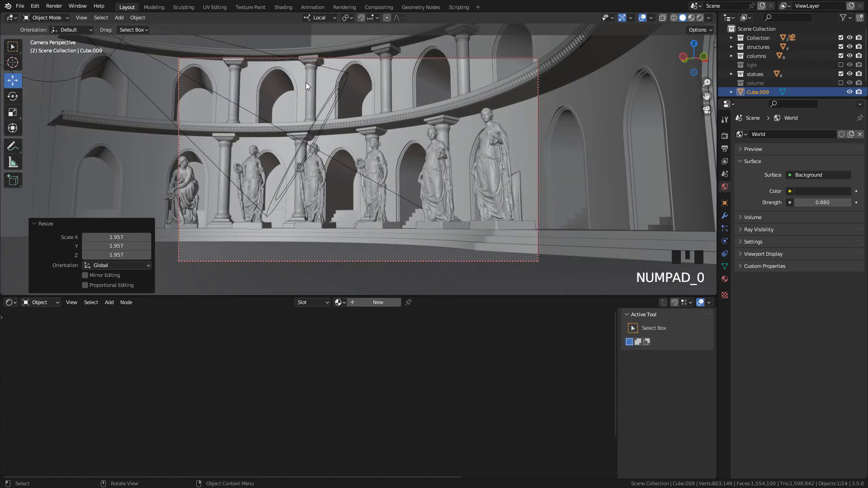
{"action": "key", "text": "ctrl+a"}
{"action": "left_click", "coordinate": [294, 100]}
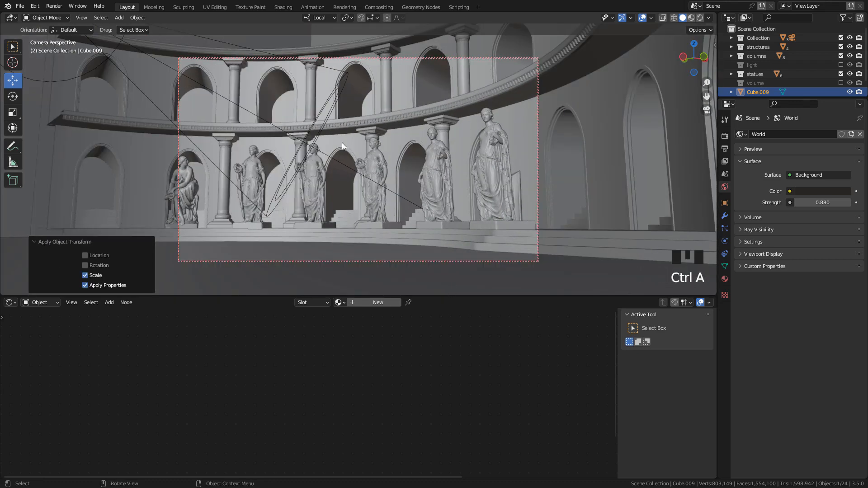
Create a new material for the cube and delete its Principled BSDF shader, leaving only the Material Output
{"action": "left_click", "coordinate": [362, 302]}
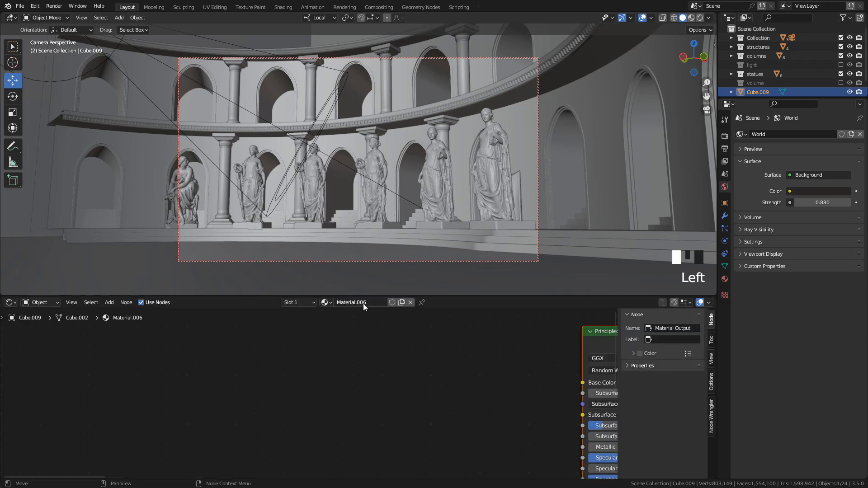
{"action": "middle_click_drag", "start_coordinate": [506, 351], "coordinate": [375, 370]}
{"action": "scroll", "coordinate": [374, 369], "scroll_direction": "down", "scroll_amount": 2}
{"action": "left_click", "coordinate": [459, 357]}
{"action": "left_click_drag", "start_coordinate": [436, 357], "coordinate": [322, 354]}
{"action": "key", "text": "x"}
{"action": "middle_click_drag", "start_coordinate": [422, 356], "coordinate": [307, 358]}
{"action": "scroll", "coordinate": [307, 358], "scroll_direction": "up", "scroll_amount": 3}
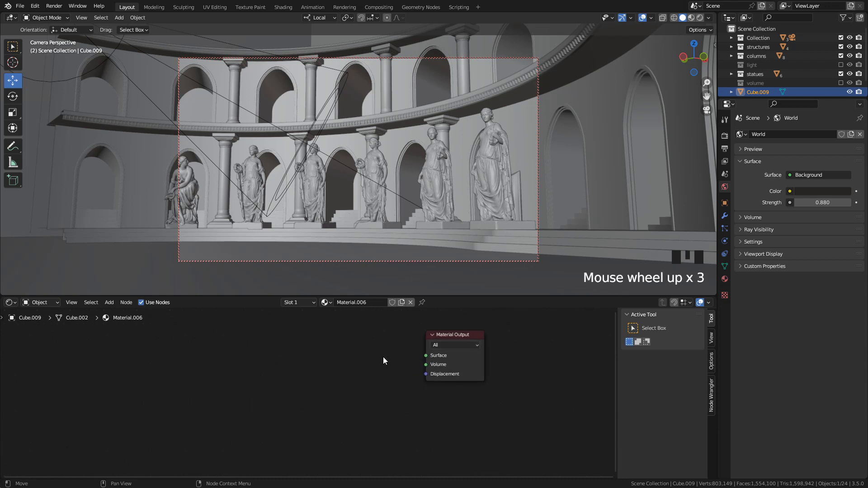
Add a Volume Scatter shader, connect it to the Material Output's Volume input and show the rendered viewport
{"action": "key", "text": "shift+a"}
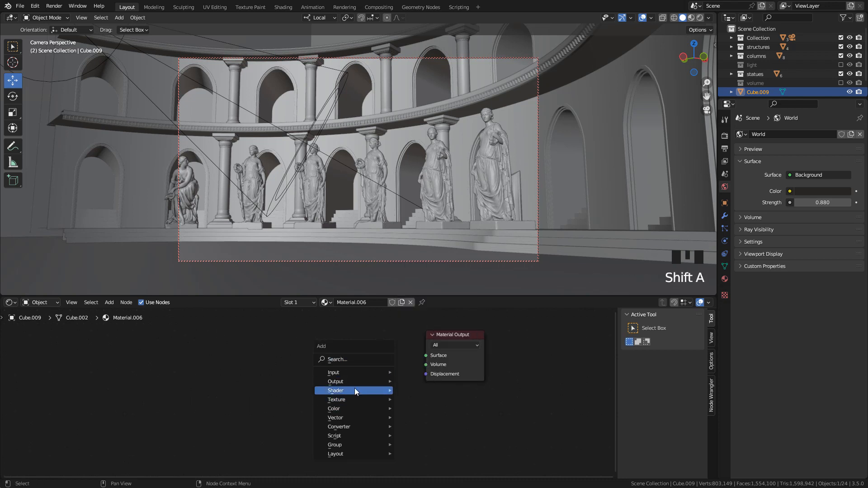
{"action": "mouse_move", "coordinate": [371, 391]}
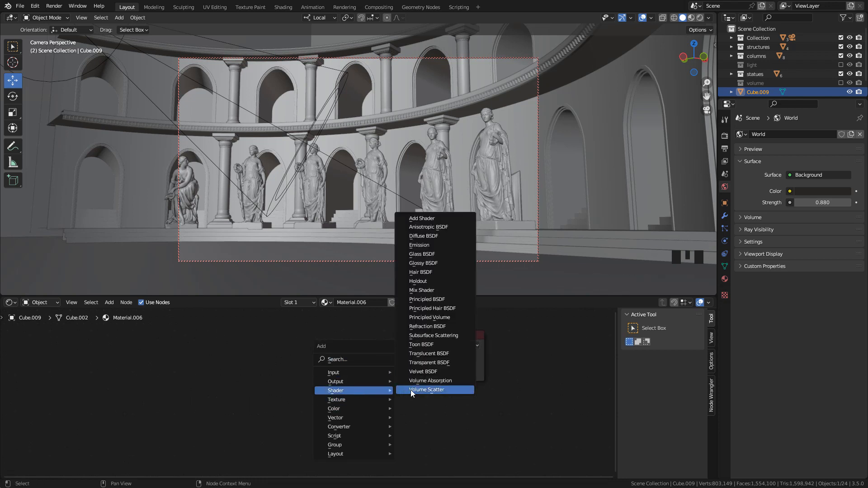
{"action": "left_click", "coordinate": [424, 390]}
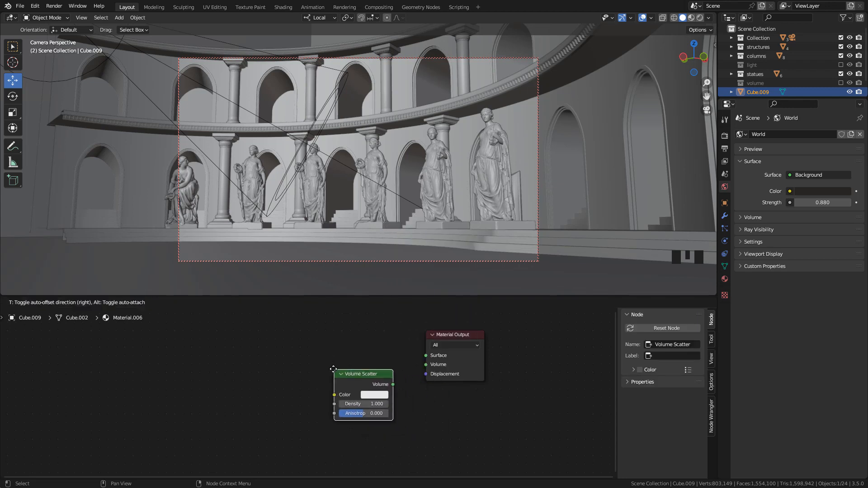
{"action": "left_click", "coordinate": [394, 375]}
{"action": "mouse_move", "coordinate": [389, 374]}
{"action": "left_mouse_down"}
{"action": "mouse_move", "coordinate": [418, 359]}
{"action": "mouse_move", "coordinate": [424, 364]}
{"action": "left_mouse_up"}
{"action": "left_click", "coordinate": [699, 18]}
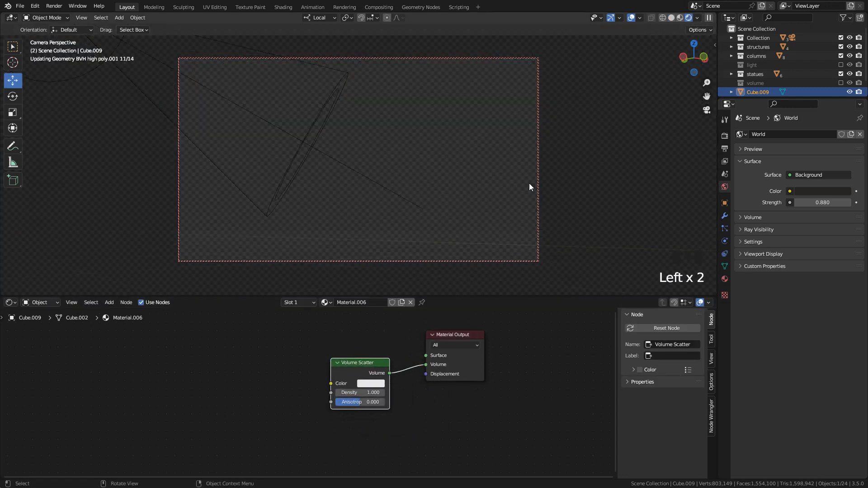
Try a Volume Scatter density of 0.1
{"action": "scroll", "coordinate": [404, 382], "scroll_direction": "up", "scroll_amount": 7}
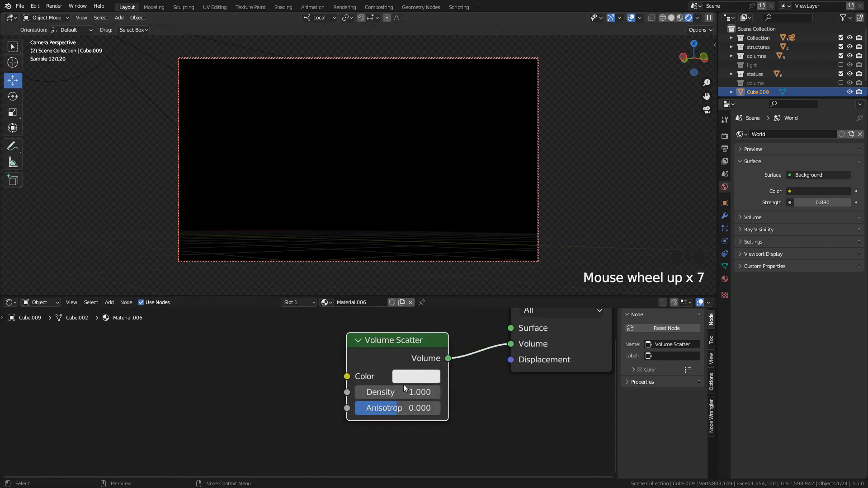
{"action": "scroll", "coordinate": [404, 385], "scroll_direction": "up", "scroll_amount": 1}
{"action": "left_click", "coordinate": [443, 394]}
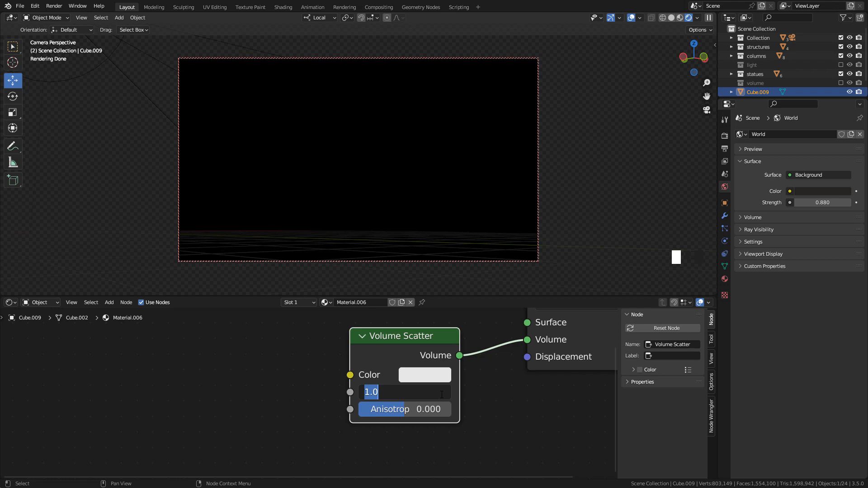
{"action": "type", "text": "0.1"}
{"action": "key", "text": "Return"}
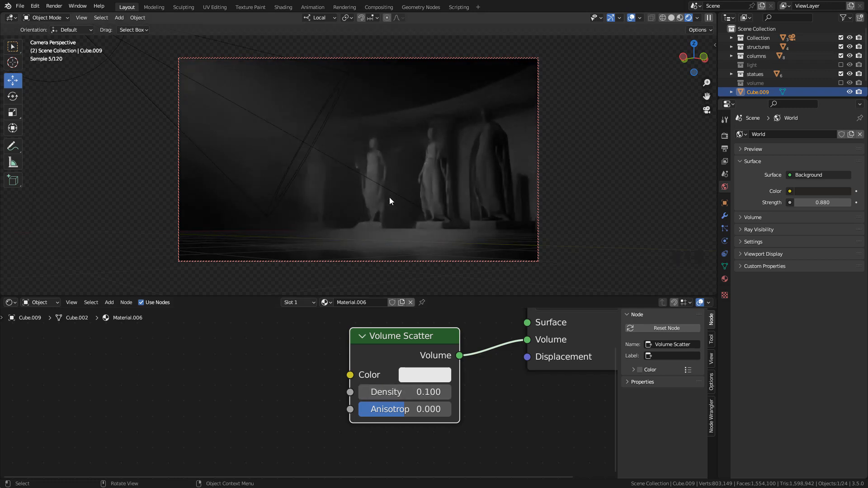
Set the Volume Scatter density to 0.01 and its anisotropy to about 0.267
{"action": "left_click", "coordinate": [440, 394]}
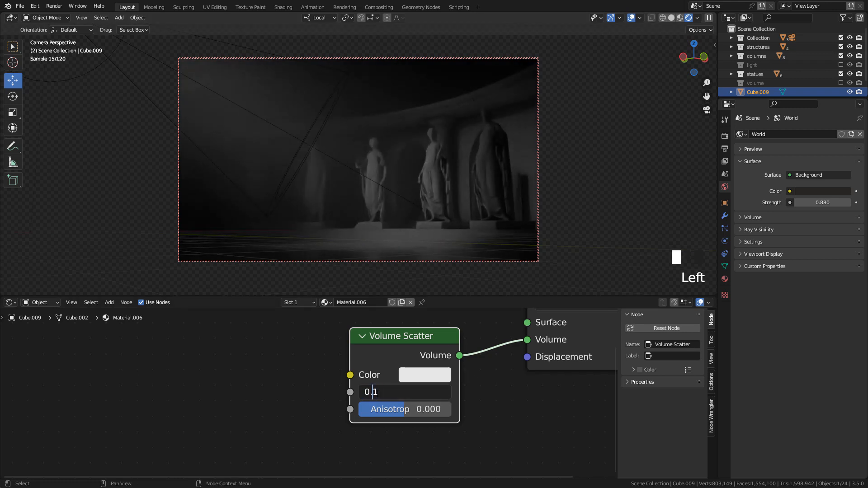
{"action": "double_click", "coordinate": [376, 391]}
{"action": "type", "text": "01"}
{"action": "key", "text": "Return"}
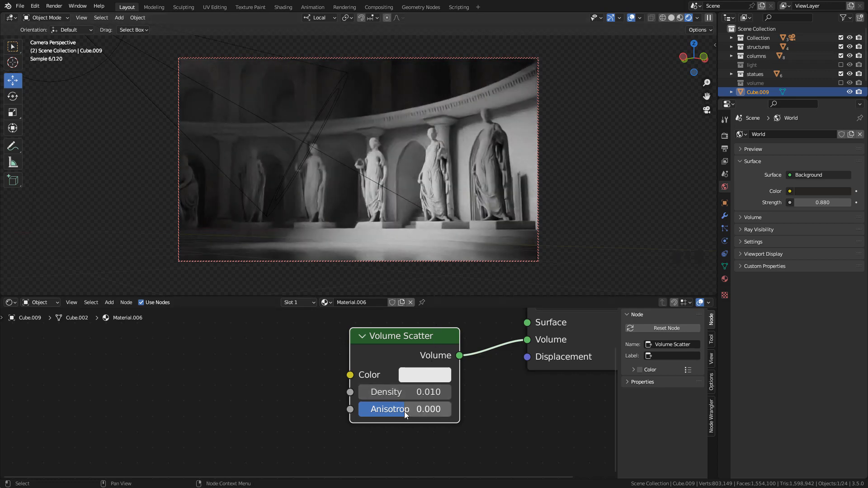
{"action": "mouse_move", "coordinate": [404, 411]}
{"action": "left_mouse_down"}
{"action": "mouse_move", "coordinate": [416, 411]}
{"action": "mouse_move", "coordinate": [386, 411]}
{"action": "mouse_move", "coordinate": [411, 409]}
{"action": "left_mouse_up"}
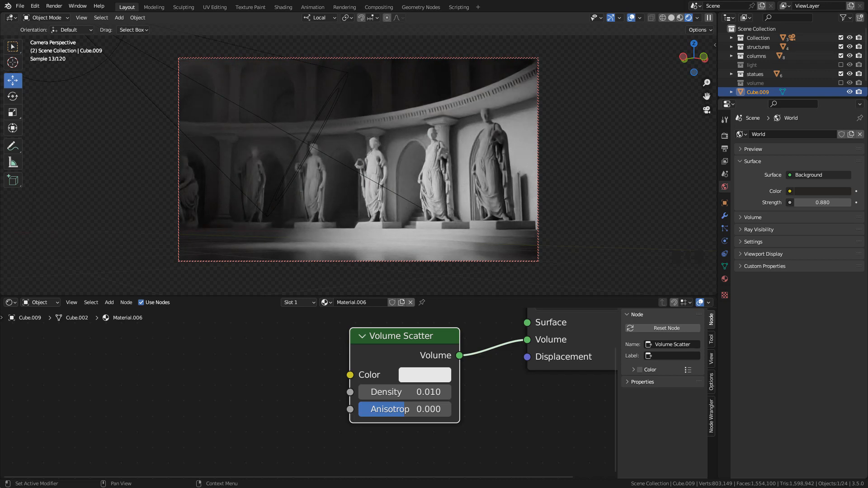
{"action": "mouse_move", "coordinate": [398, 411]}
{"action": "left_mouse_down"}
{"action": "mouse_move", "coordinate": [421, 411]}
{"action": "mouse_move", "coordinate": [370, 411]}
{"action": "mouse_move", "coordinate": [409, 411]}
{"action": "left_mouse_up"}
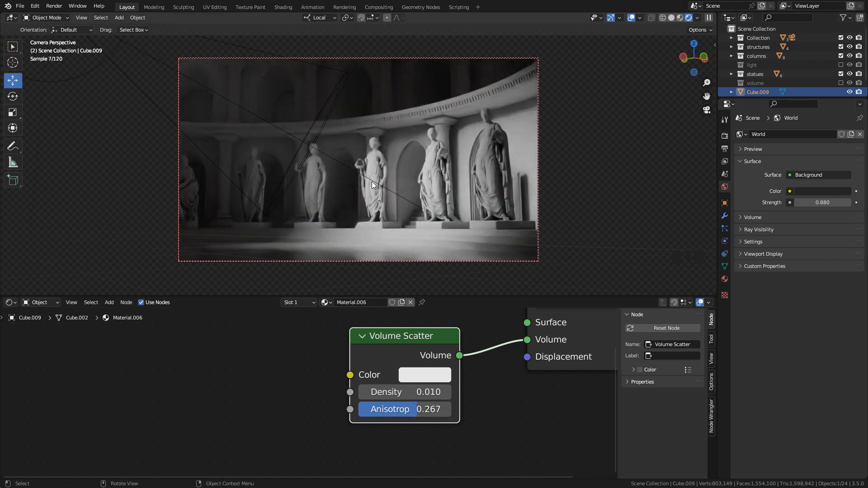
Enable nodes on the spotlight and feed its Emission color from an Image Texture with Mapping and Texture Coordinate nodes
{"action": "left_click", "coordinate": [354, 171]}
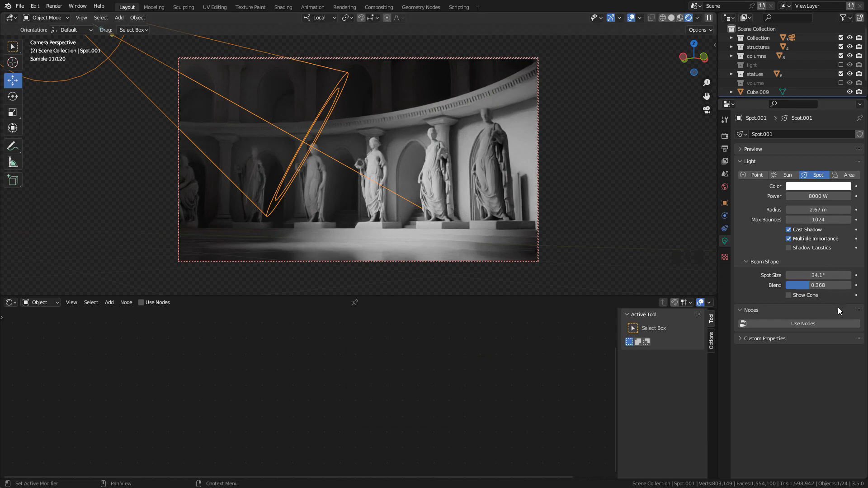
{"action": "left_click", "coordinate": [799, 323]}
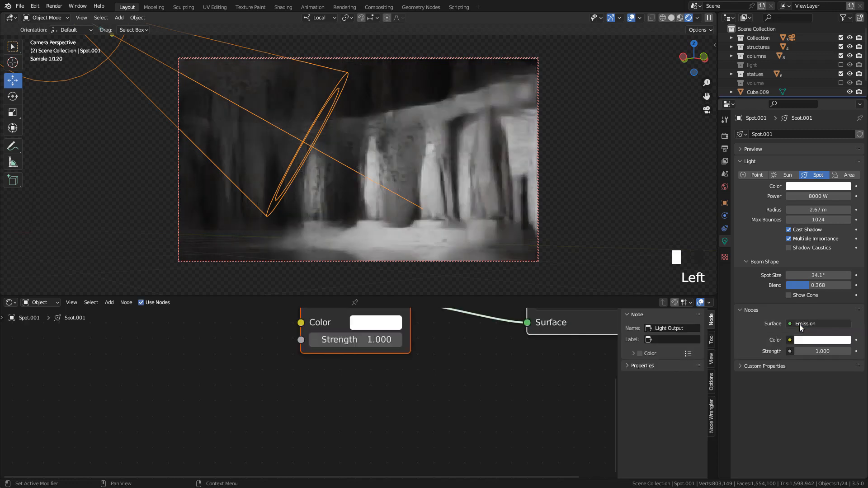
{"action": "middle_click_drag", "start_coordinate": [460, 338], "coordinate": [387, 360]}
{"action": "left_click", "coordinate": [406, 360]}
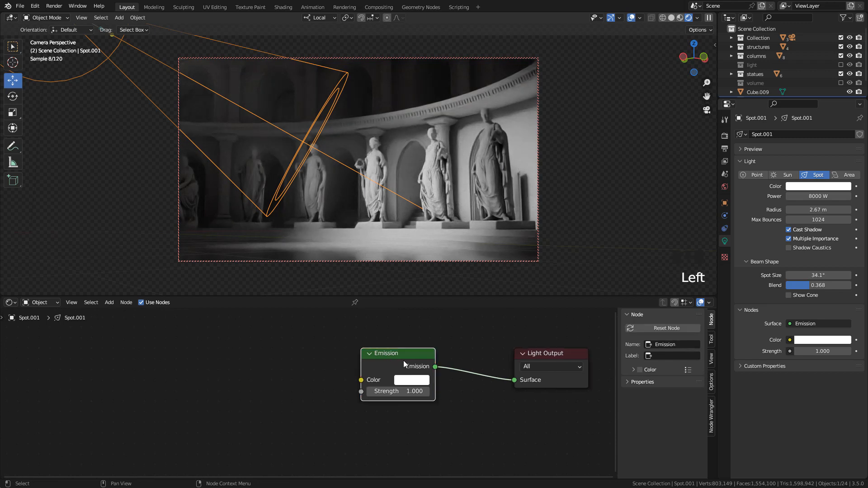
{"action": "key", "text": "ctrl+t"}
{"action": "left_click_drag", "start_coordinate": [297, 392], "coordinate": [208, 375]}
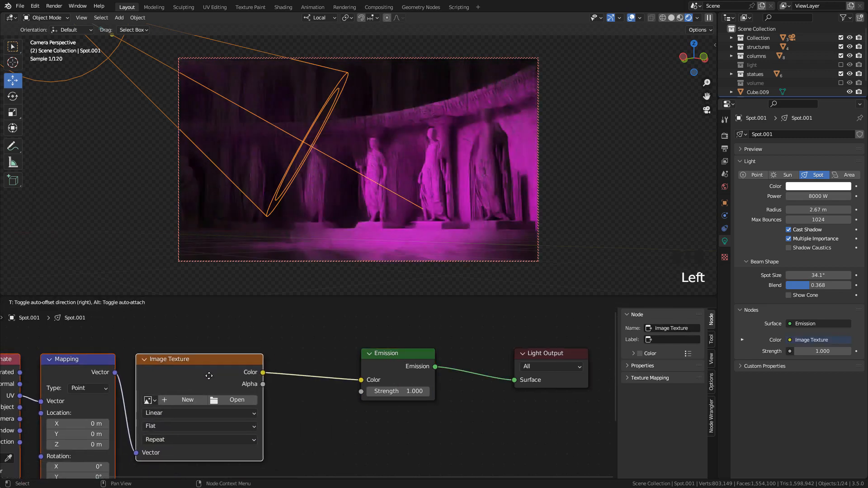
{"action": "left_click", "coordinate": [209, 376]}
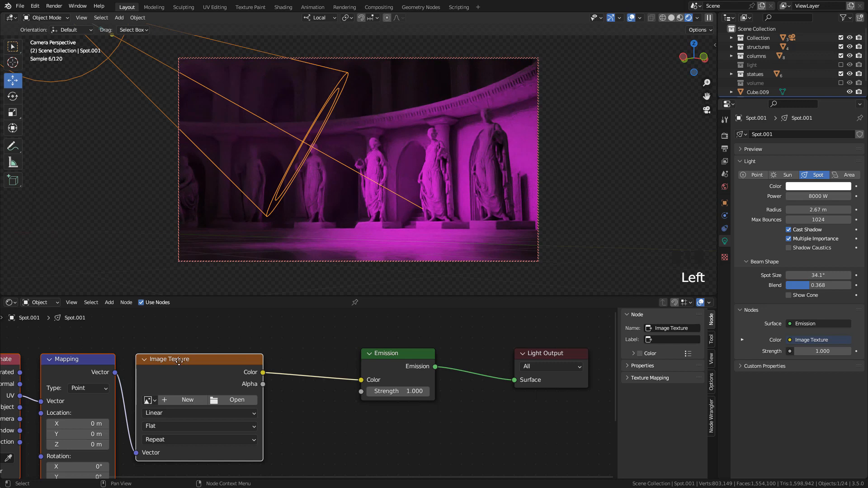
{"action": "middle_click_drag", "start_coordinate": [38, 336], "coordinate": [127, 331]}
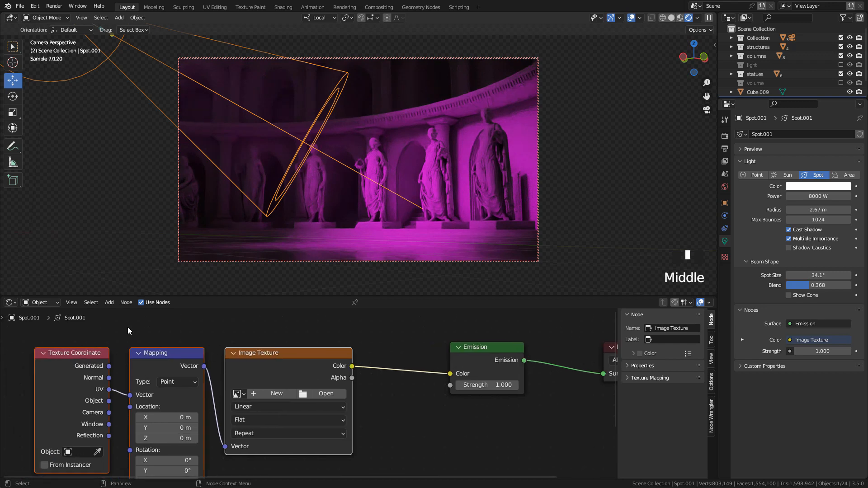
Look up the Node Wrangler add-on in the preferences to check whether it is enabled, and close them
{"action": "left_click", "coordinate": [37, 9]}
{"action": "left_click", "coordinate": [66, 132]}
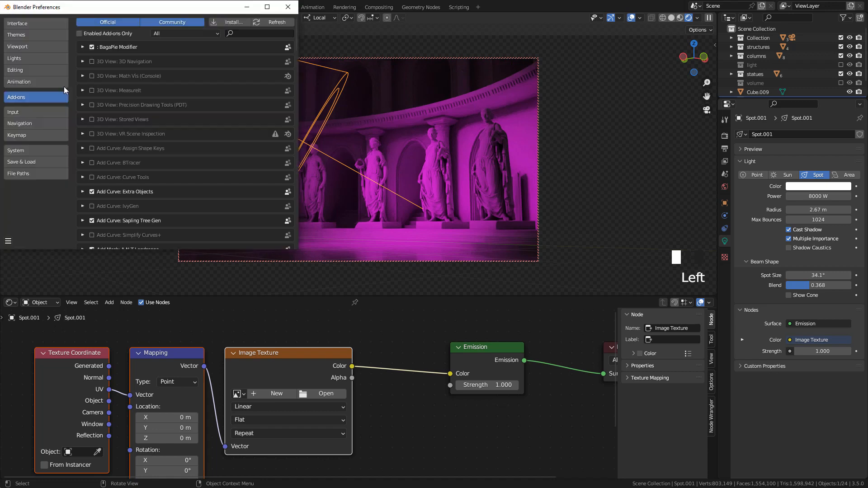
{"action": "left_click", "coordinate": [249, 33]}
{"action": "type", "text": "wran"}
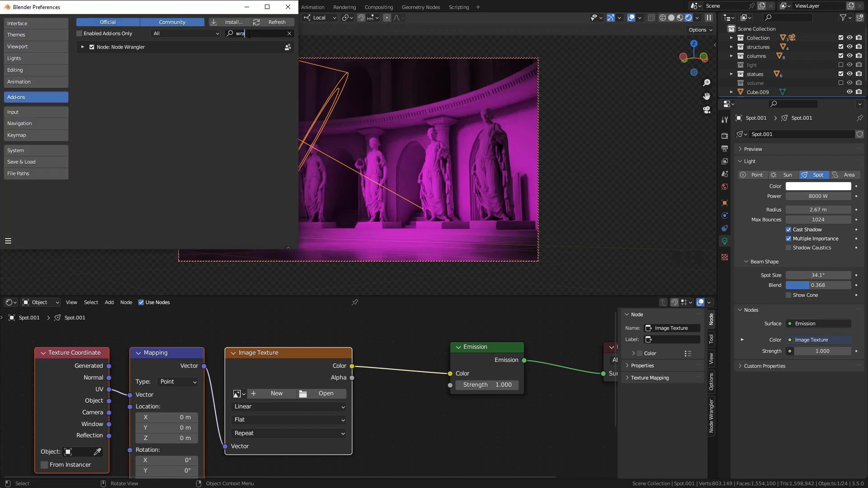
{"action": "left_click", "coordinate": [292, 11]}
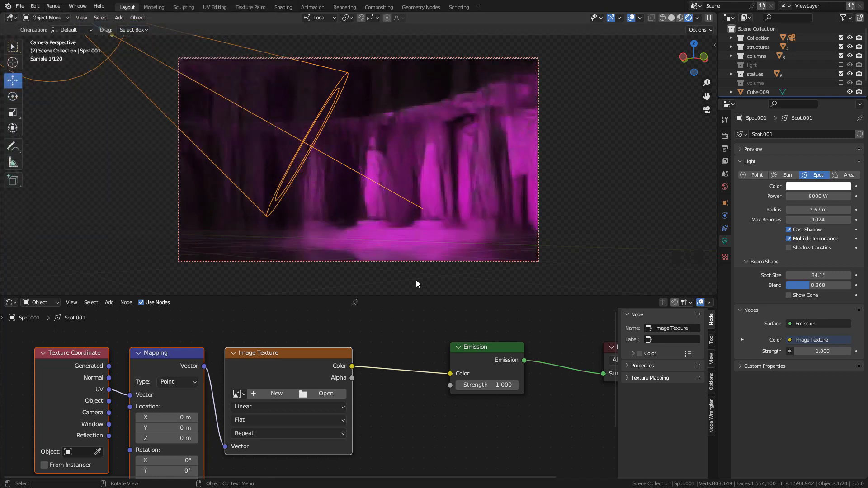
Load window_alpha.png into the spotlight's Image Texture and connect the Normal coordinates to the Mapping vector
{"action": "middle_click_drag", "start_coordinate": [288, 373], "coordinate": [259, 369]}
{"action": "left_click", "coordinate": [292, 389]}
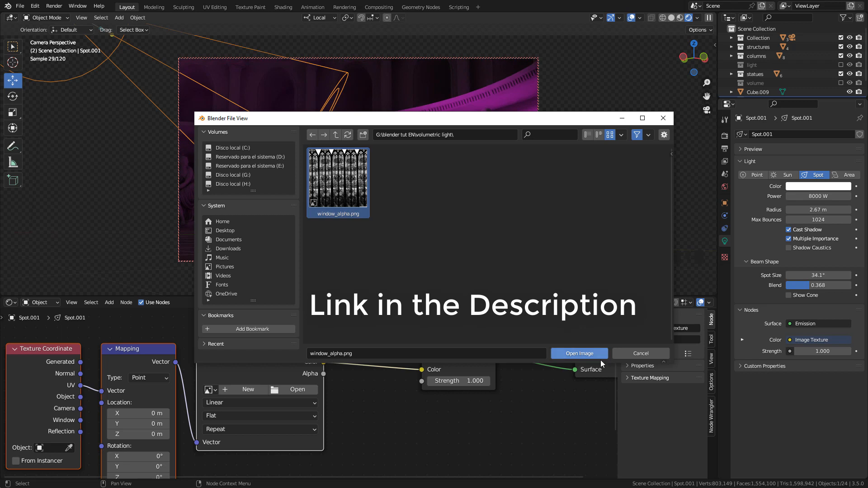
{"action": "left_click", "coordinate": [585, 354]}
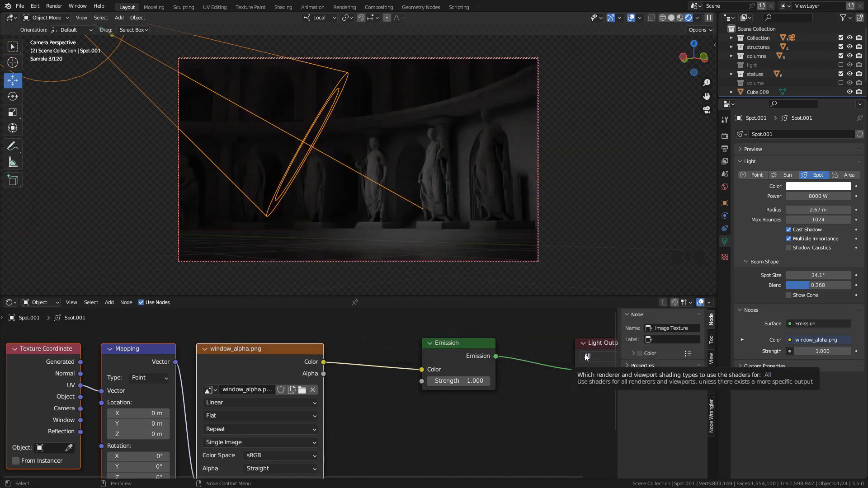
{"action": "middle_click_drag", "start_coordinate": [105, 388], "coordinate": [237, 369]}
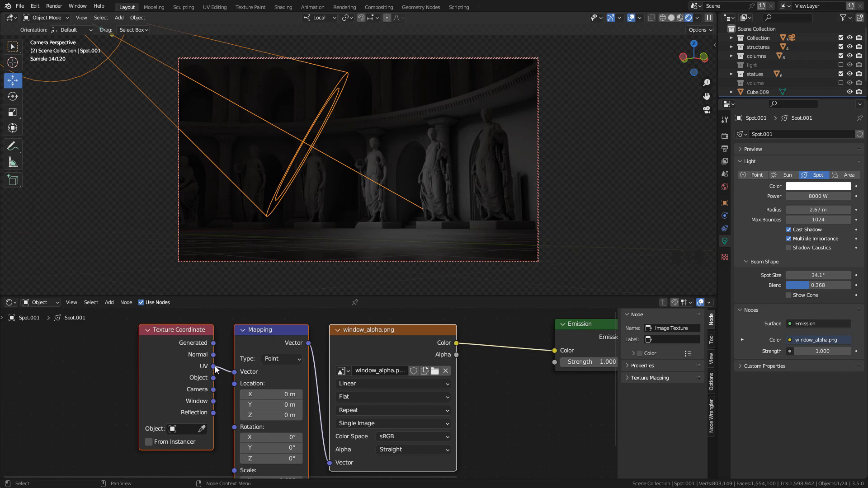
{"action": "left_click_drag", "start_coordinate": [214, 355], "coordinate": [234, 372]}
Set the spotlight's Emission strength to 8 and reduce the light's radius to 0.4 m
{"action": "middle_click_drag", "start_coordinate": [502, 400], "coordinate": [422, 399]}
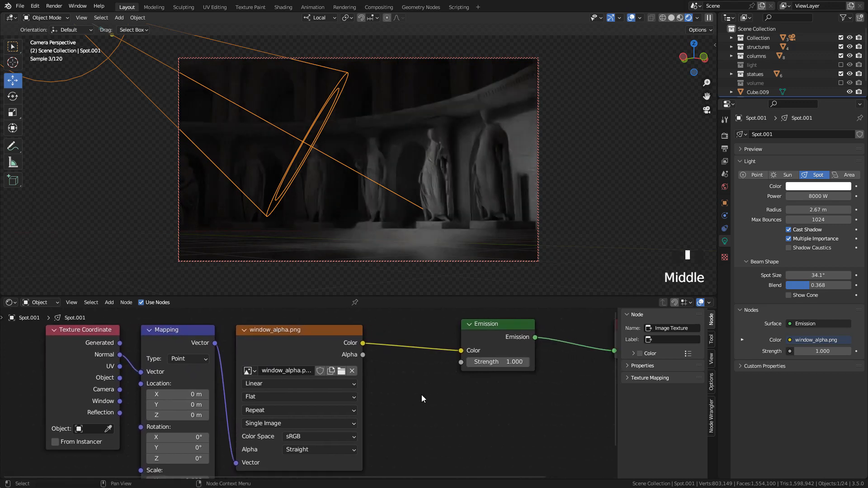
{"action": "left_click", "coordinate": [495, 362]}
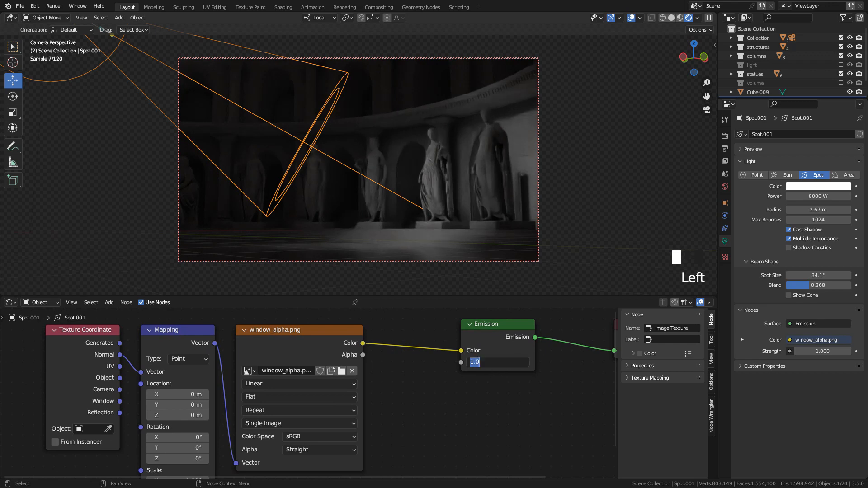
{"action": "type", "text": "8"}
{"action": "key", "text": "Return"}
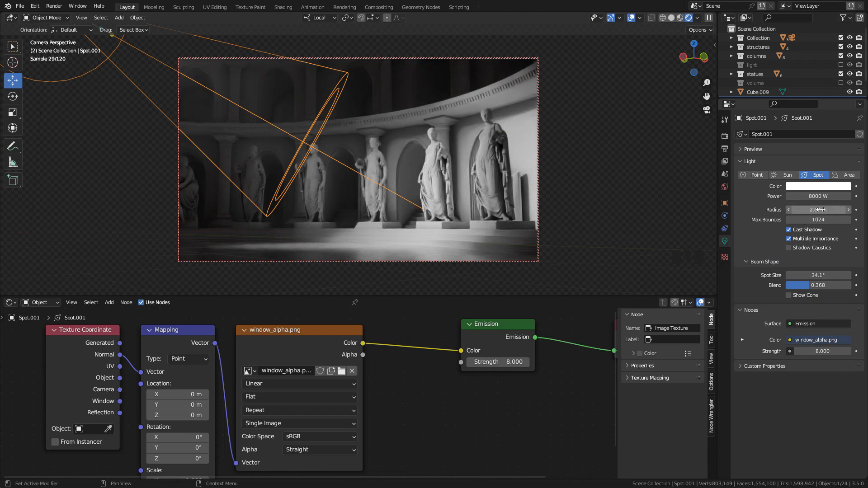
{"action": "left_click_drag", "start_coordinate": [821, 210], "coordinate": [718, 210]}
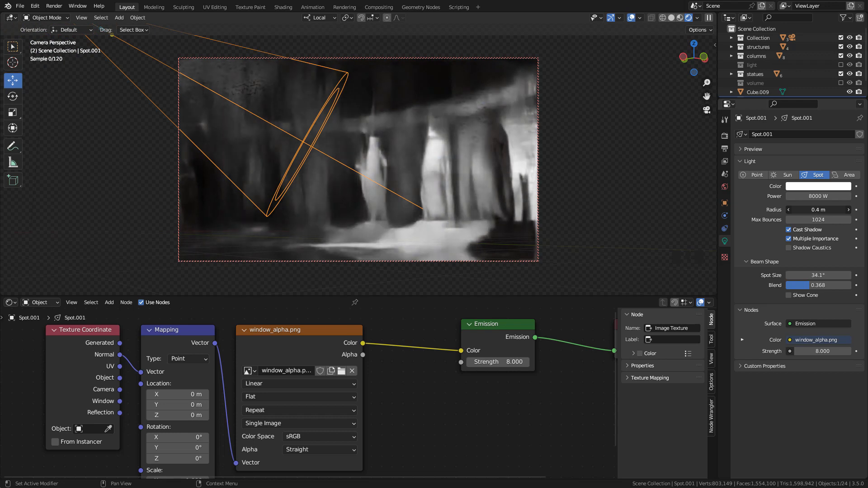
Reduce the spotlight's radius to 0.23 m to sharpen the projected window pattern
{"action": "left_click_drag", "start_coordinate": [814, 210], "coordinate": [782, 209], "text": "shift"}
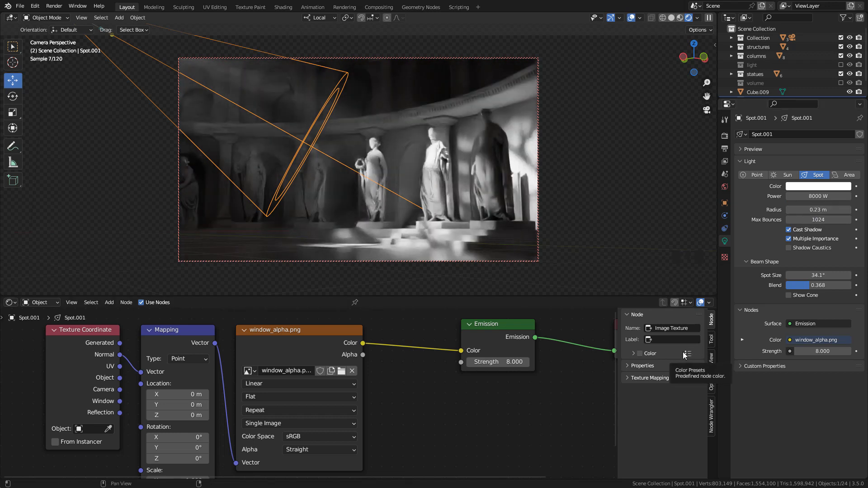
Try a Mapping location Y of -4.9 m and rotation X of -15.2° on the window texture, and reset both to 0
{"action": "left_click", "coordinate": [176, 340]}
{"action": "middle_click_drag", "start_coordinate": [260, 361], "coordinate": [289, 353]}
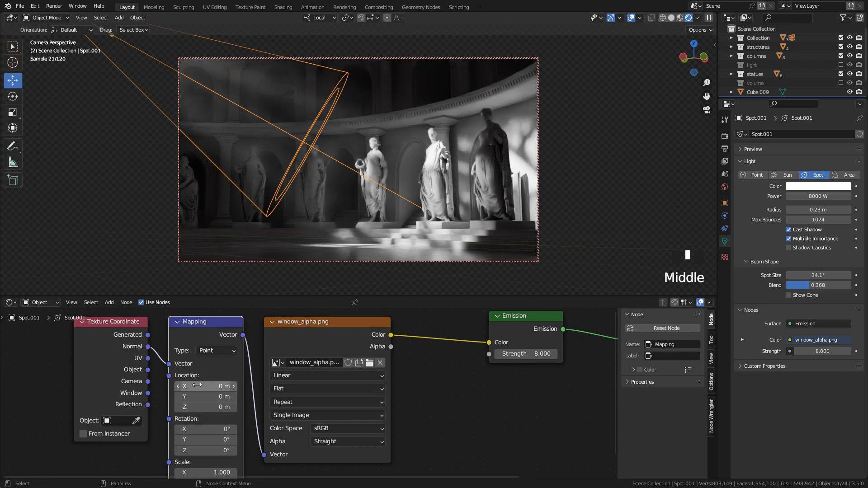
{"action": "mouse_move", "coordinate": [204, 396]}
{"action": "left_mouse_down"}
{"action": "mouse_move", "coordinate": [226, 396]}
{"action": "mouse_move", "coordinate": [204, 397]}
{"action": "left_mouse_up"}
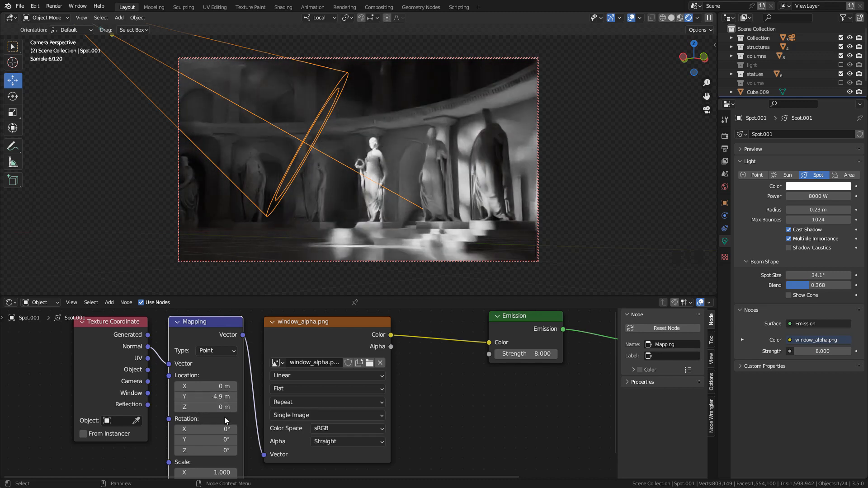
{"action": "left_click_drag", "start_coordinate": [211, 431], "coordinate": [185, 431]}
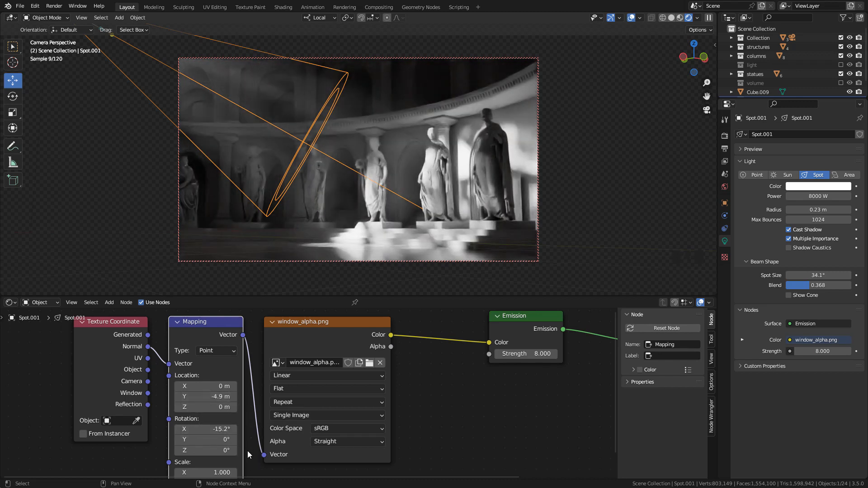
{"action": "left_click", "coordinate": [224, 429]}
{"action": "type", "text": "0"}
{"action": "key", "text": "Return"}
{"action": "left_click", "coordinate": [221, 398]}
{"action": "type", "text": "0"}
{"action": "key", "text": "Return"}
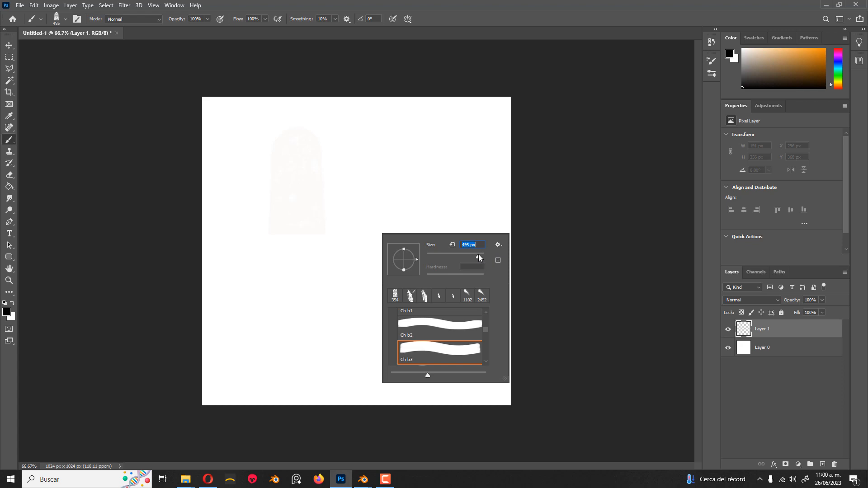
Switch to Photoshop, enlarge the stained-glass window brush to 1457 px, and try stamping it side by side across the canvas
{"action": "left_click_drag", "start_coordinate": [478, 255], "coordinate": [480, 256]}
{"action": "left_click", "coordinate": [276, 236]}
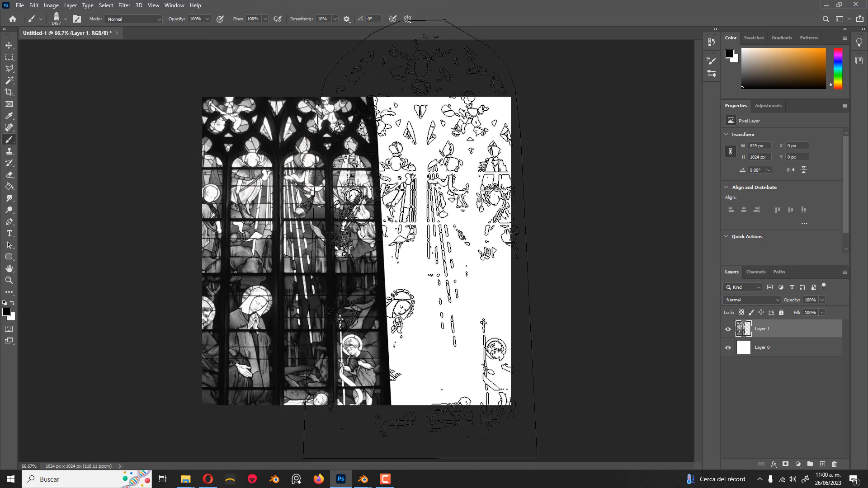
{"action": "left_click", "coordinate": [420, 239]}
{"action": "key", "text": "ctrl+z"}
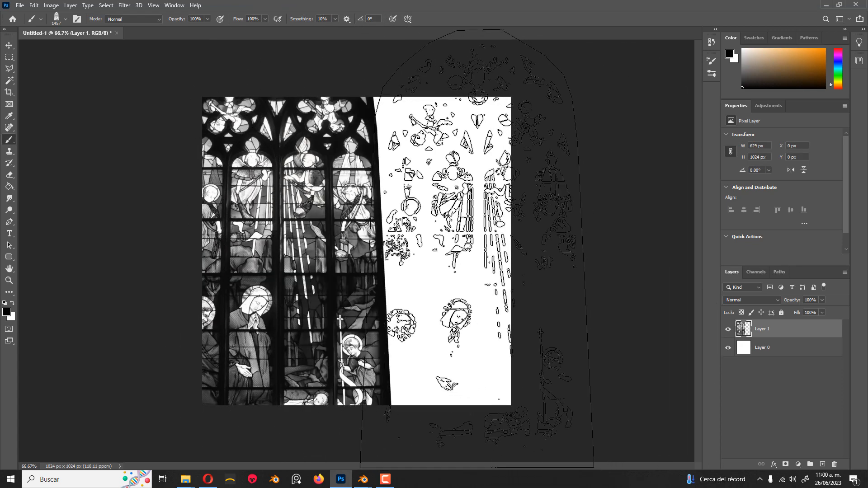
{"action": "left_click", "coordinate": [477, 249]}
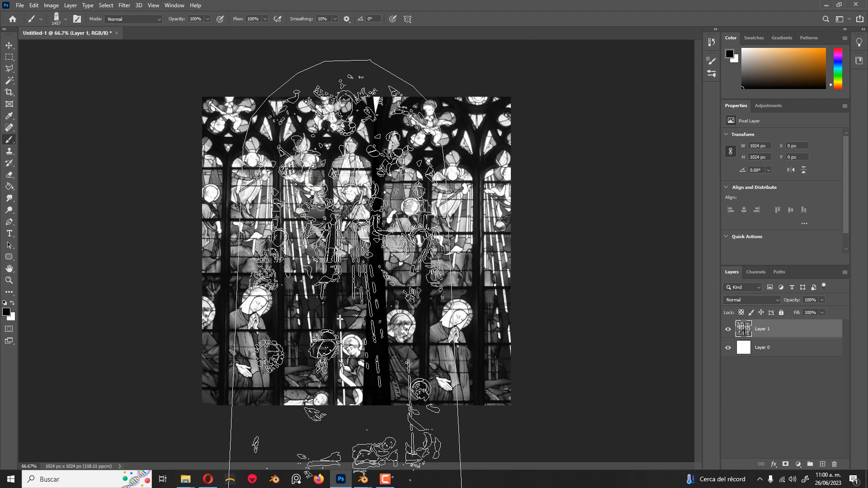
Try stamping the ornamental floral window brush at 1811 px over the whole canvas, and undo the stamp
{"action": "left_click", "coordinate": [360, 194]}
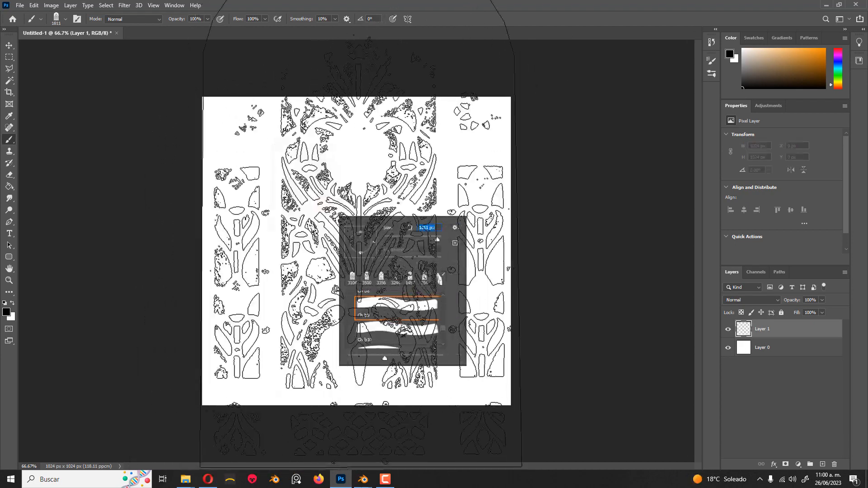
{"action": "left_click", "coordinate": [361, 194]}
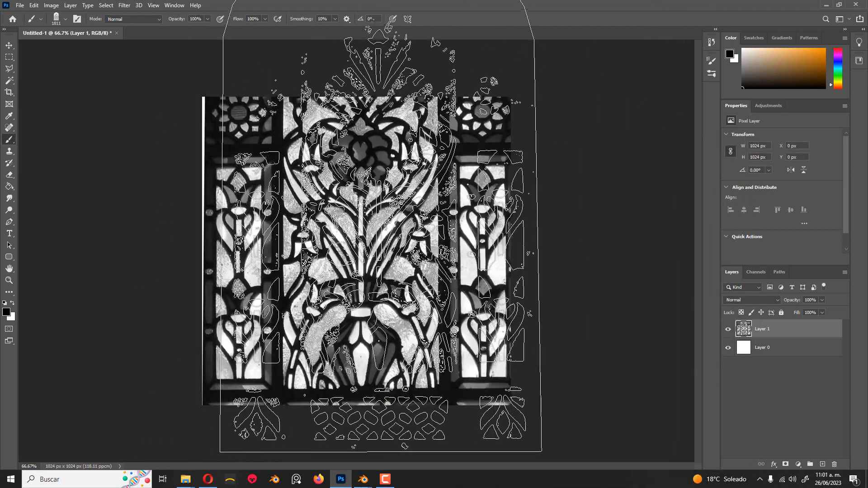
{"action": "key", "text": "ctrl+z"}
Browse the brush library for other suitable light-mask brushes, collapsing the Rays of Light group
{"action": "left_click", "coordinate": [710, 74]}
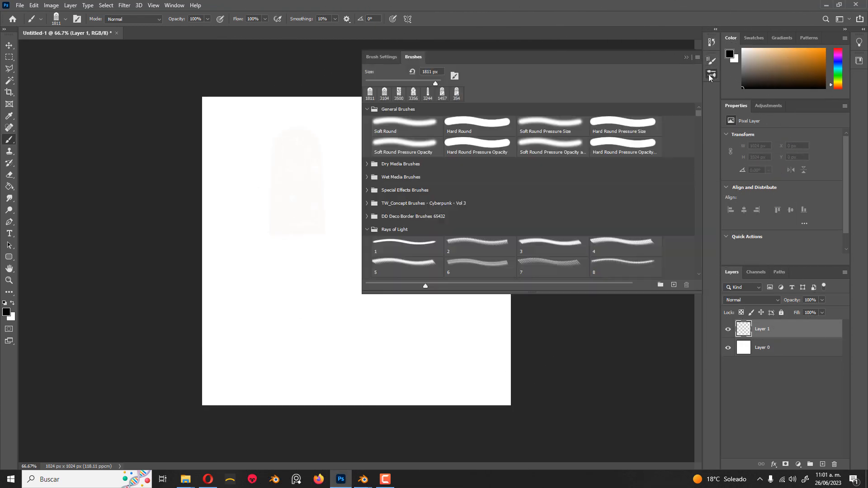
{"action": "left_click", "coordinate": [366, 230]}
{"action": "scroll", "coordinate": [406, 264], "scroll_direction": "down", "scroll_amount": 7}
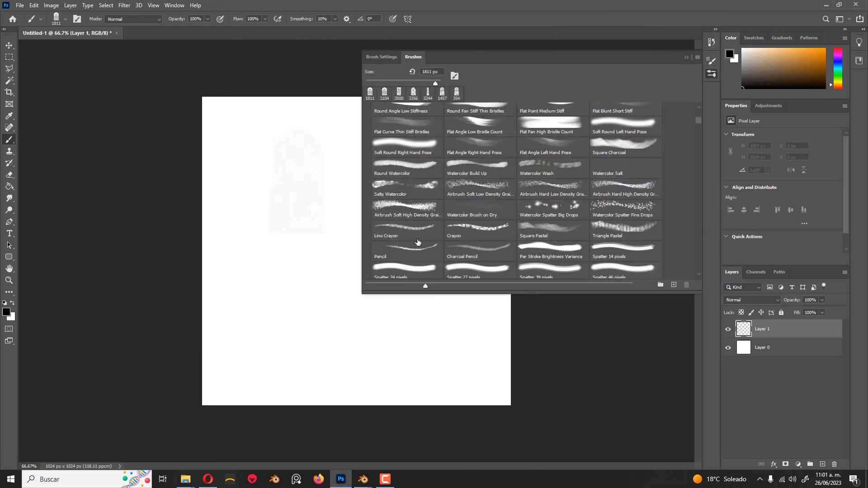
{"action": "scroll", "coordinate": [417, 243], "scroll_direction": "down", "scroll_amount": 10}
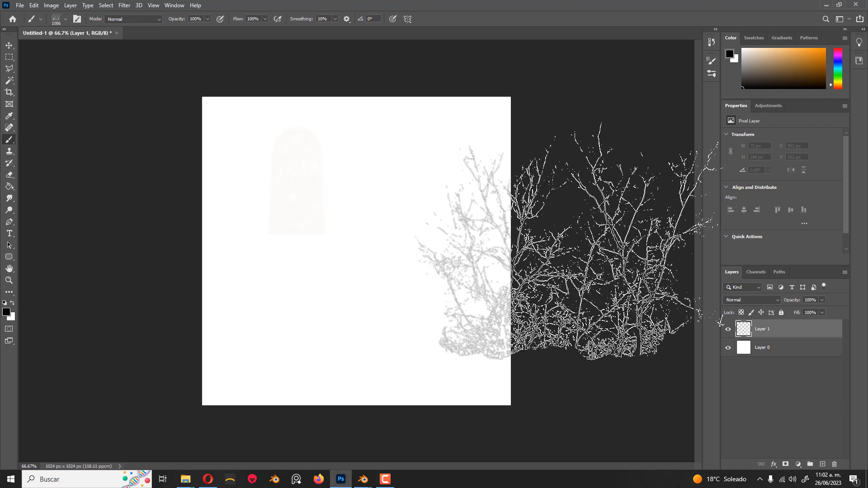
Stamp the bare-tree brush at 1086 px on the canvas and look through the other brush presets
{"action": "left_click", "coordinate": [379, 257]}
{"action": "right_click", "coordinate": [413, 213]}
{"action": "scroll", "coordinate": [482, 335], "scroll_direction": "down", "scroll_amount": 5}
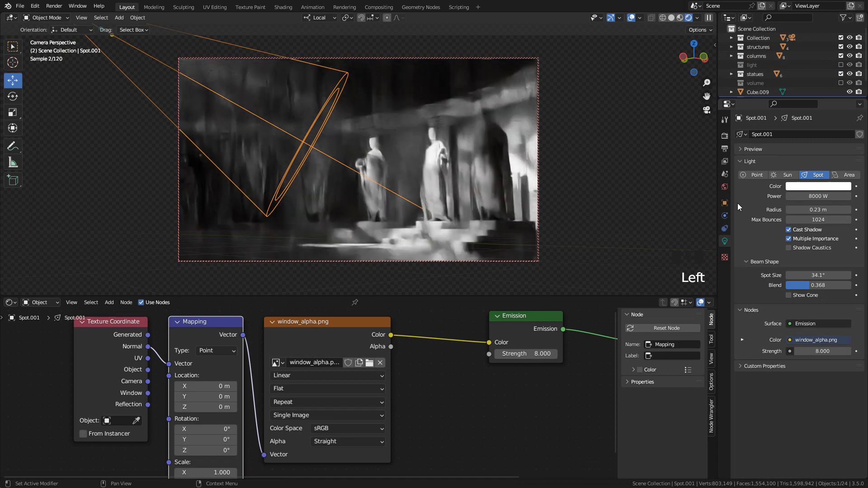
Switch back to Blender and tint the spotlight a warm color with hue 0.085 and saturation 0.263
{"action": "left_click", "coordinate": [811, 186]}
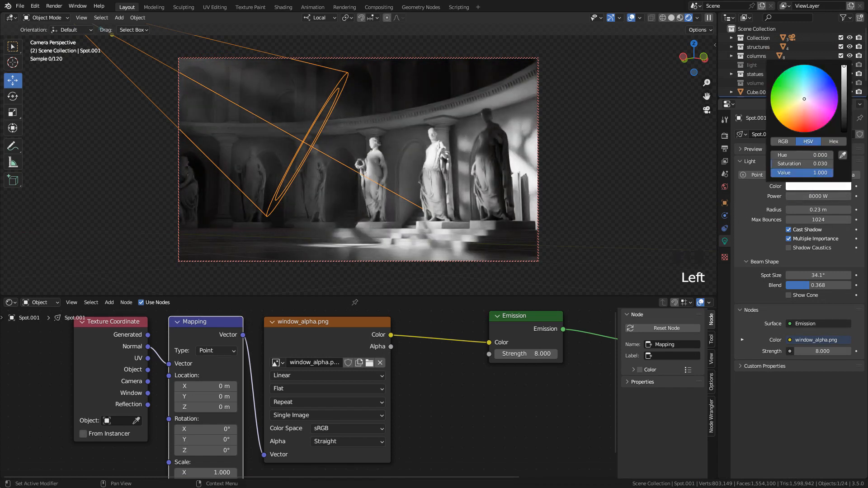
{"action": "left_click_drag", "start_coordinate": [803, 99], "coordinate": [802, 102]}
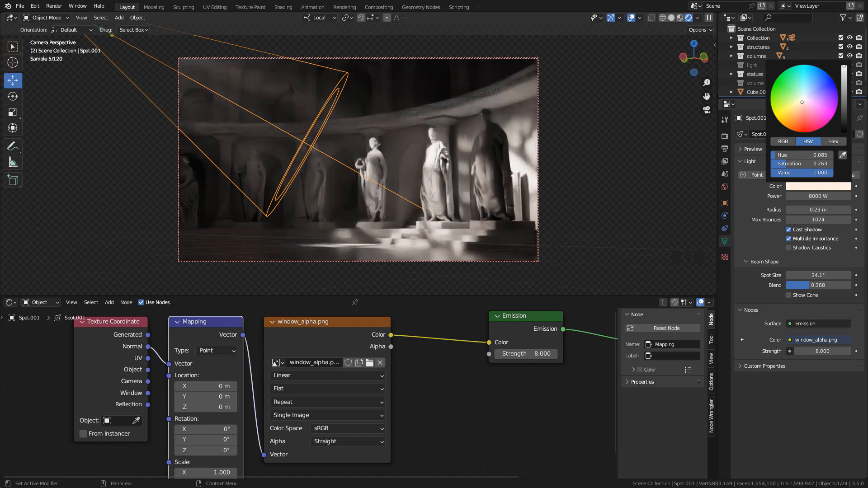
Set the fog cube's Volume Scatter density to 0.008 and hide the viewport overlays
{"action": "scroll", "coordinate": [511, 399], "scroll_direction": "up", "scroll_amount": 8}
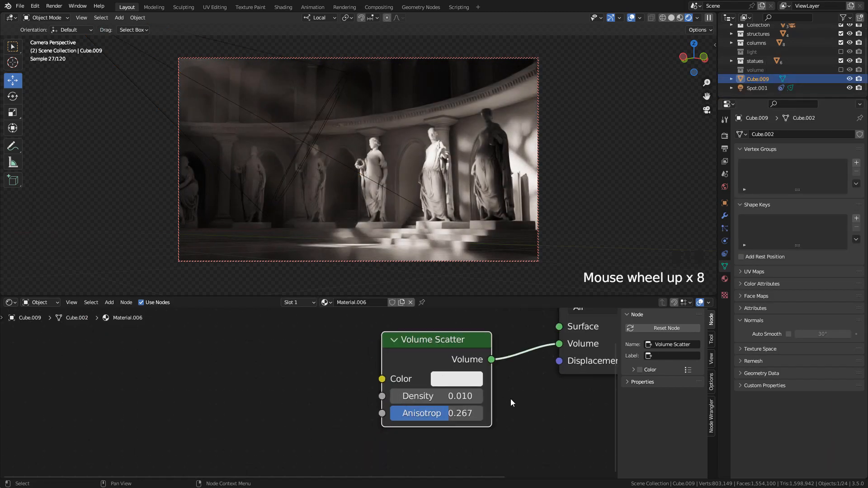
{"action": "middle_click_drag", "start_coordinate": [520, 398], "coordinate": [460, 405]}
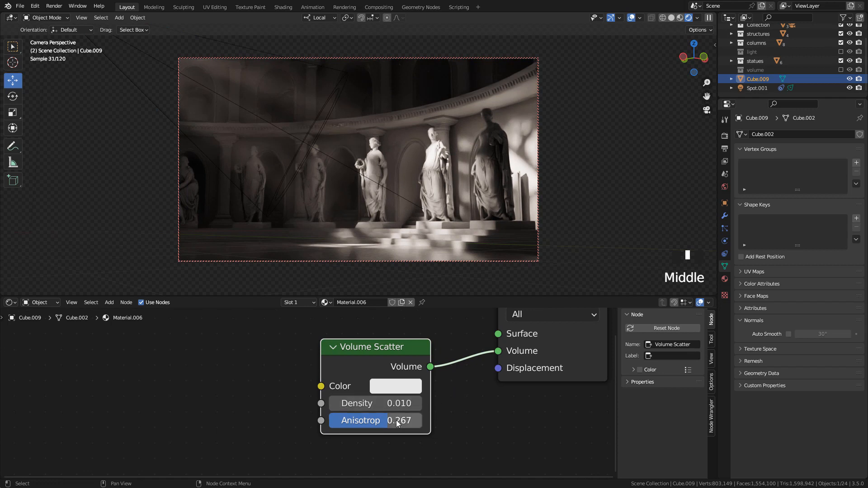
{"action": "left_click", "coordinate": [345, 404]}
{"action": "left_click_drag", "start_coordinate": [351, 402], "coordinate": [354, 403]}
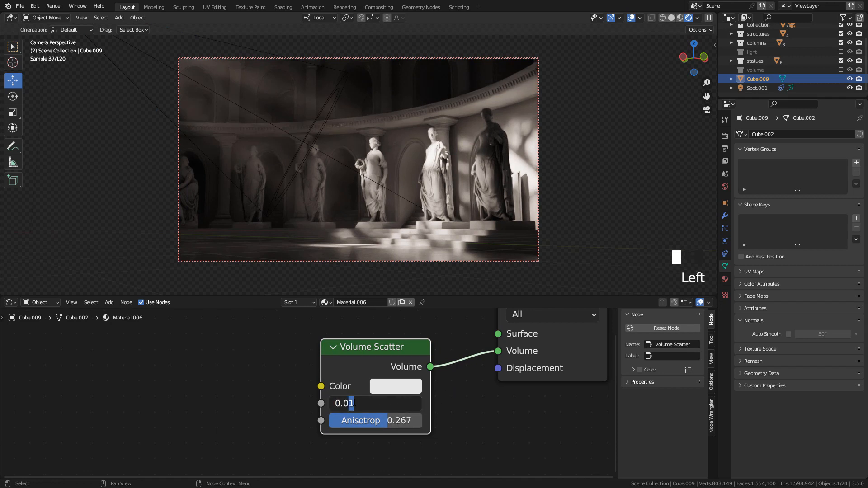
{"action": "type", "text": "08"}
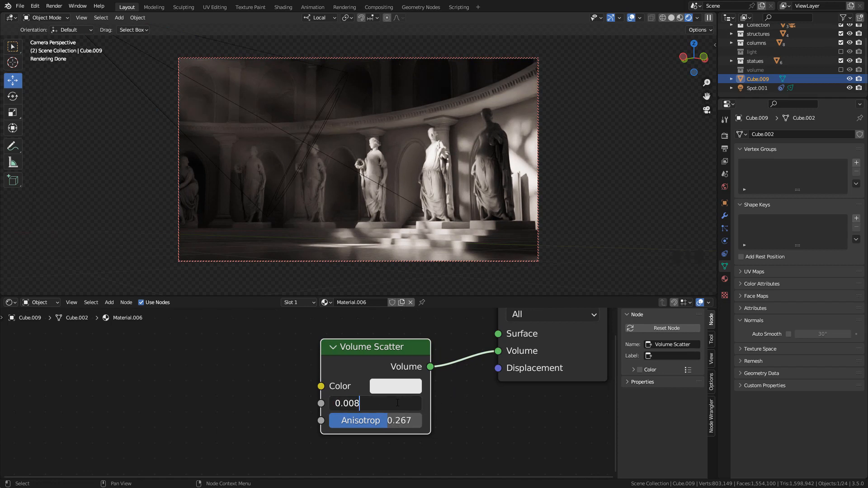
{"action": "key", "text": "Return"}
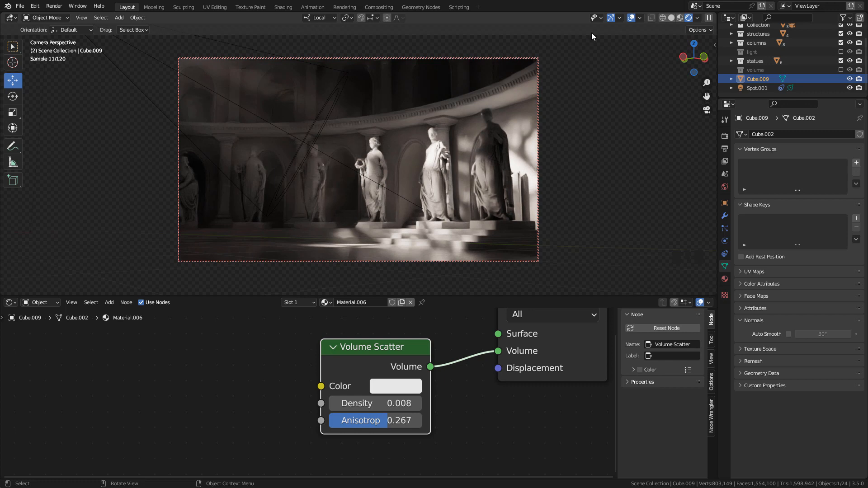
{"action": "left_click", "coordinate": [630, 18]}
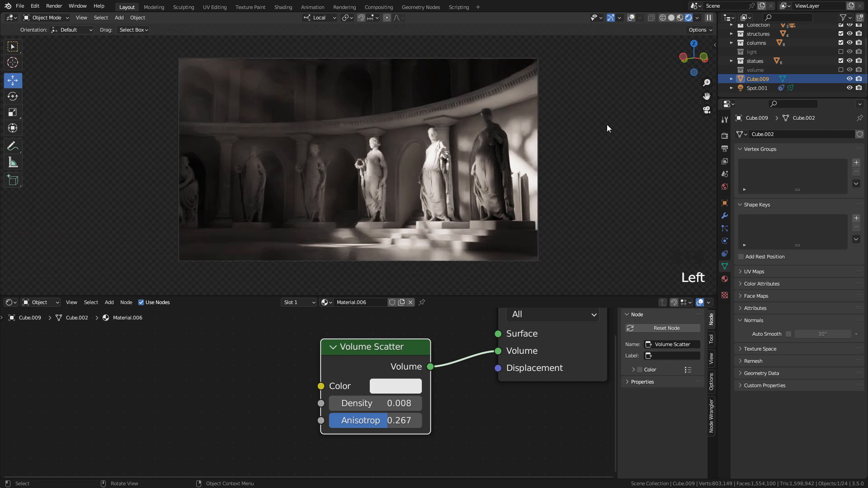